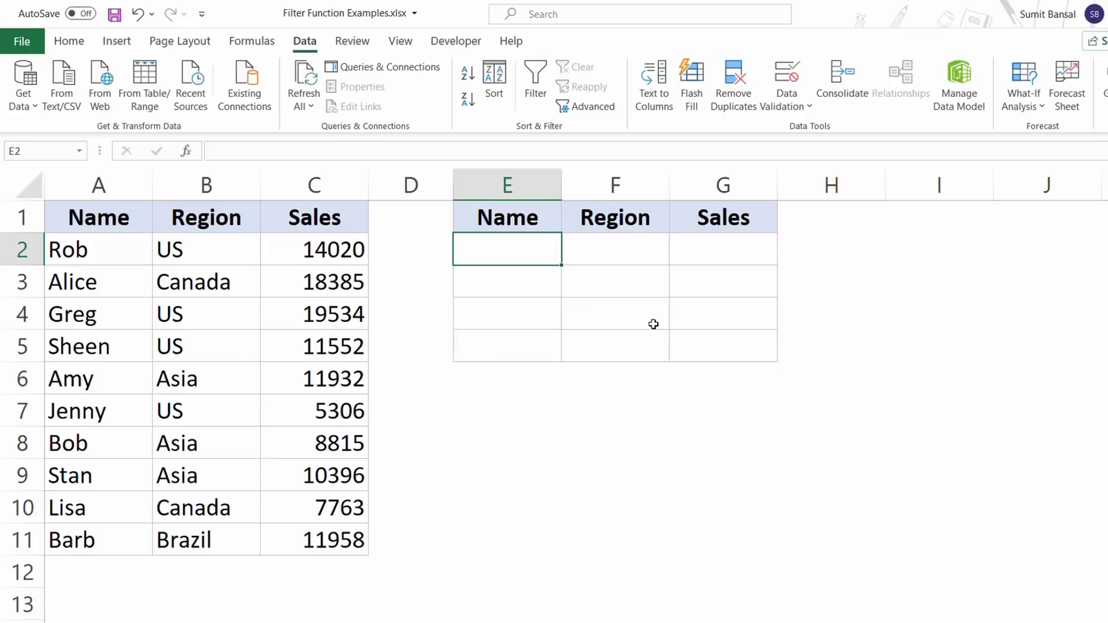
- Enter =FILTER(A2:C11,B2:B11="US") in E2 to extract the US records
type("=FILTER(")
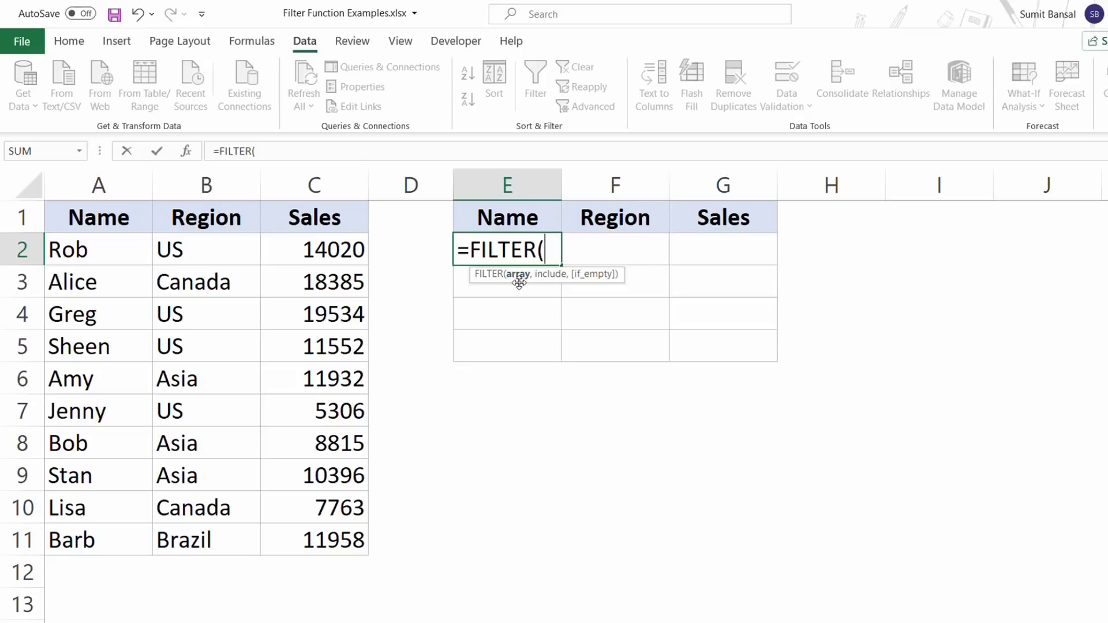
left_click_drag(108, 254, 305, 534)
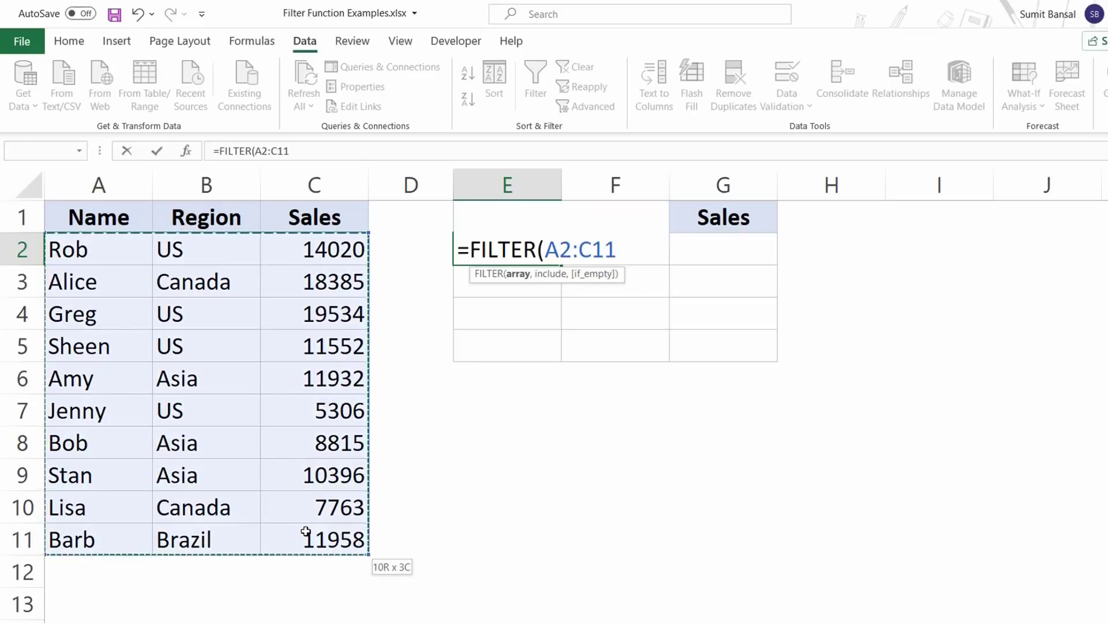
type(",")
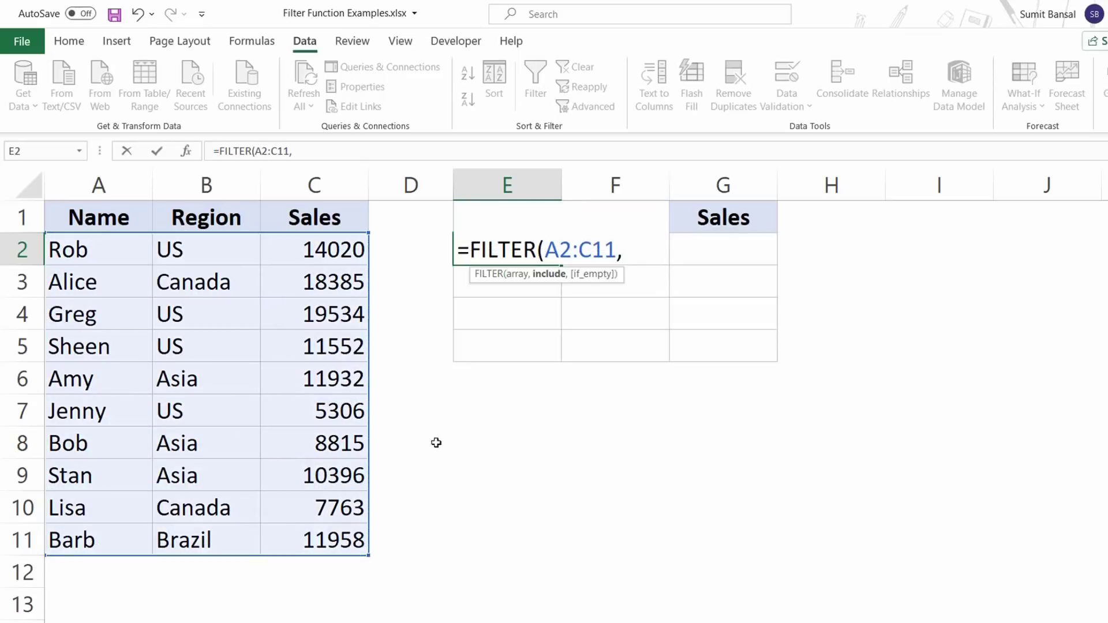
left_click_drag(185, 257, 203, 541)
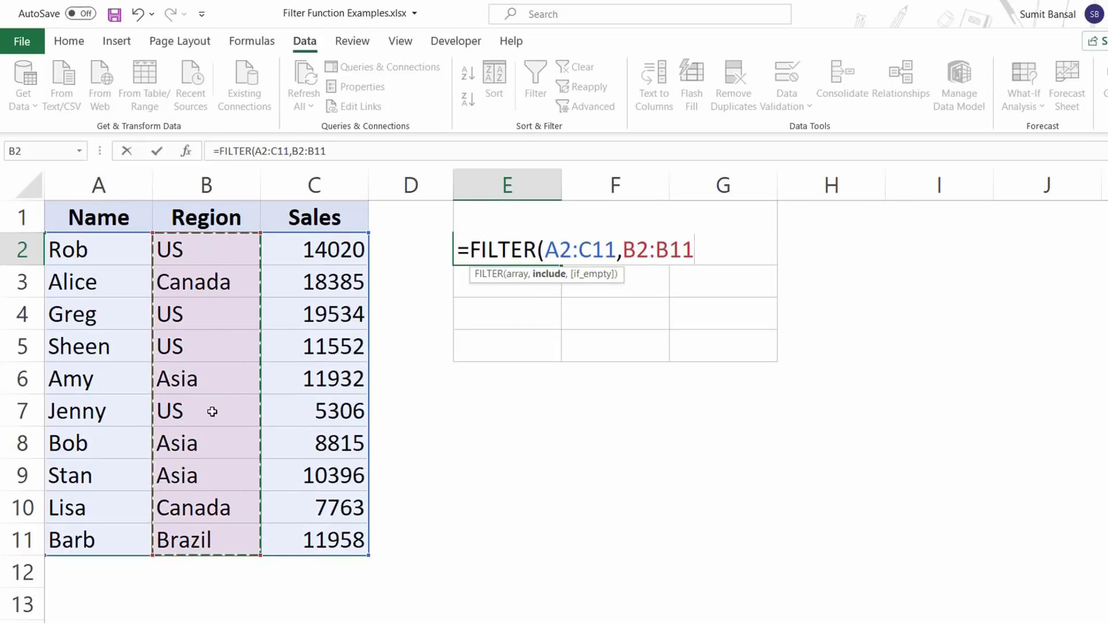
type("=\"US\"")
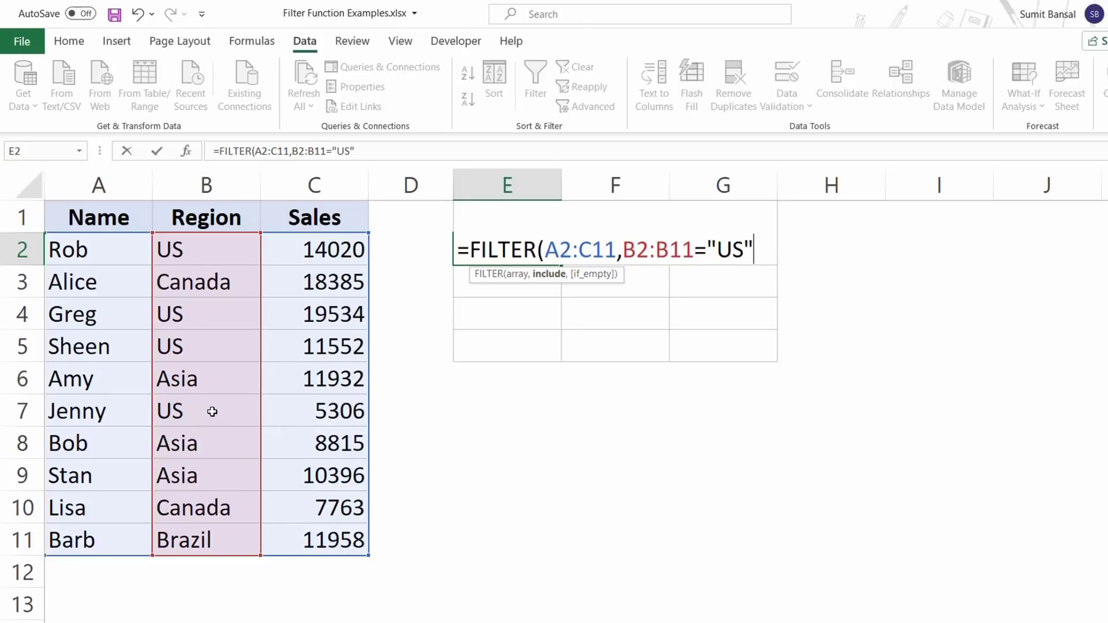
type(")")
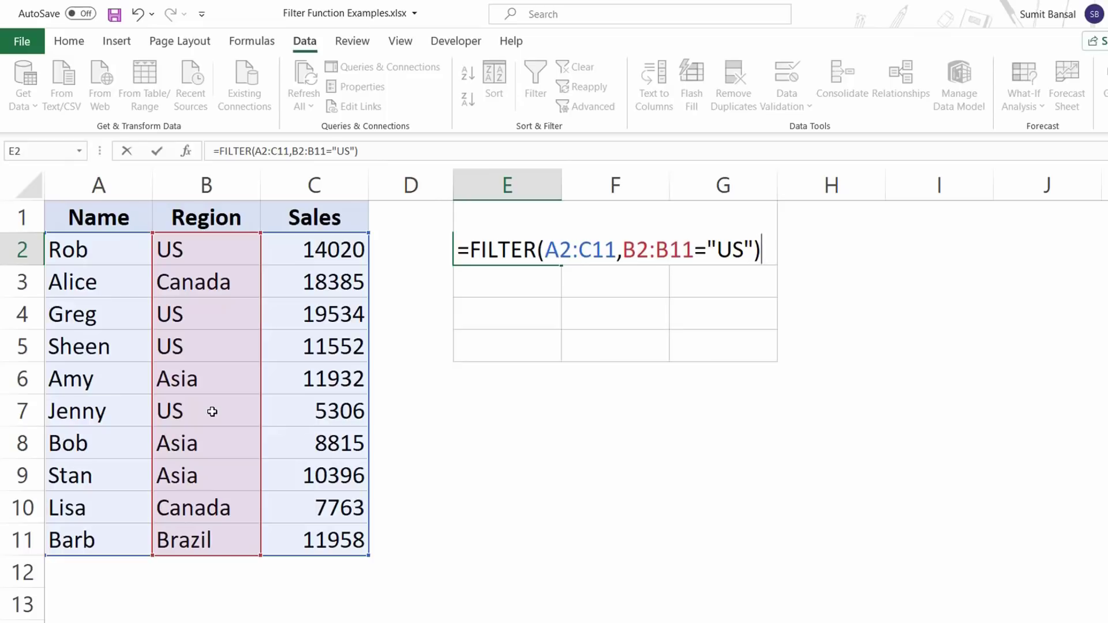
key("Return")
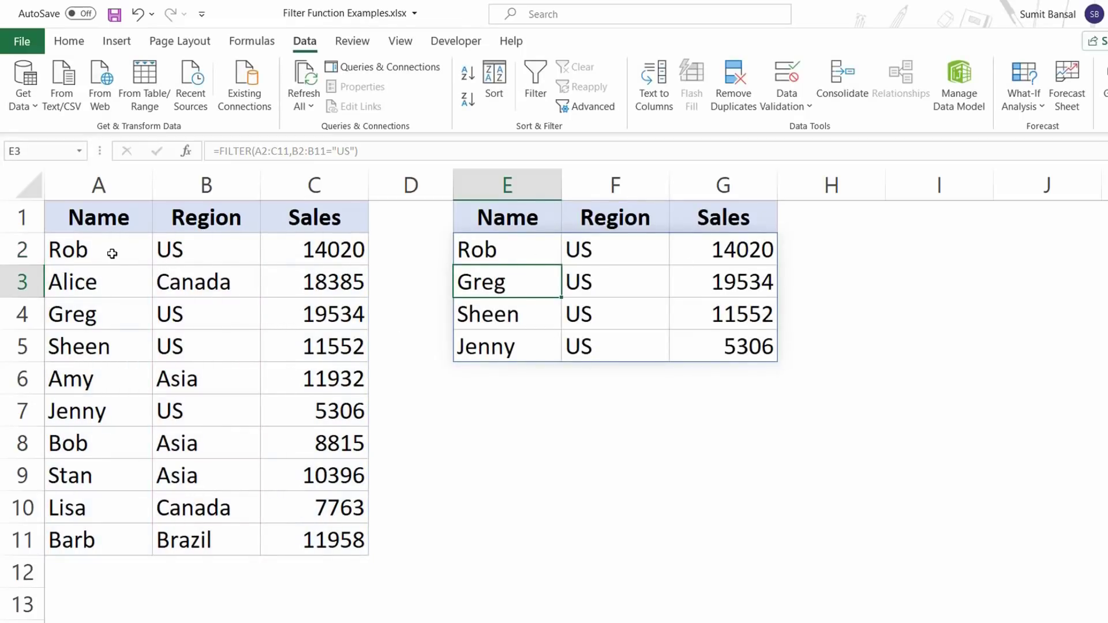
- Compare the first source record with the filtered output and examine the include condition B2:B11="US" in E2's formula
left_click_drag(110, 252, 293, 242)
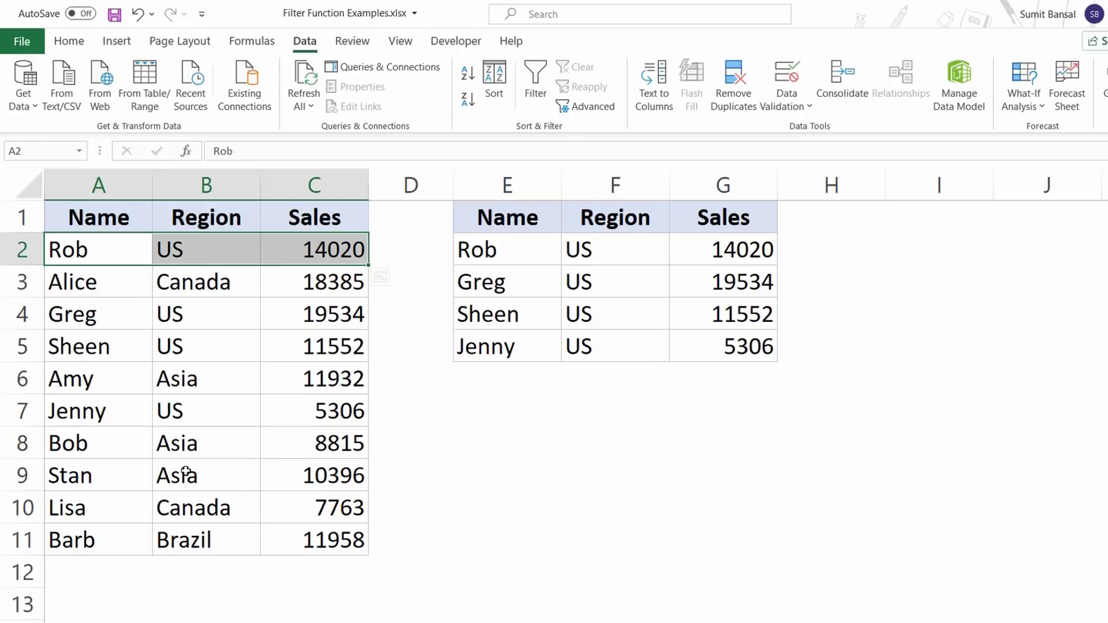
left_click(507, 254)
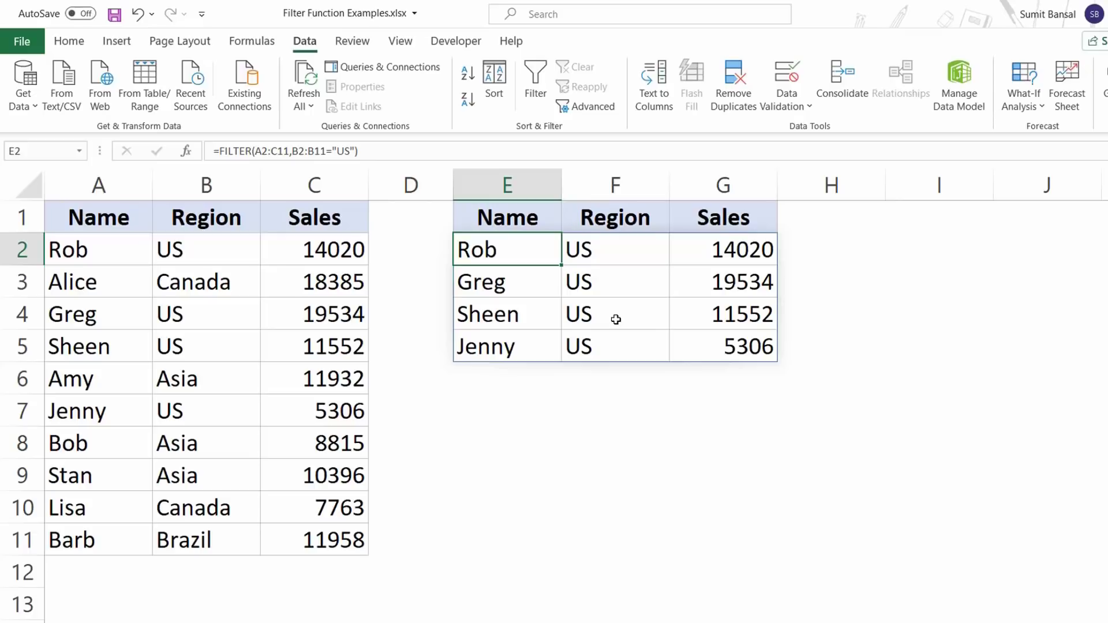
double_click(499, 255)
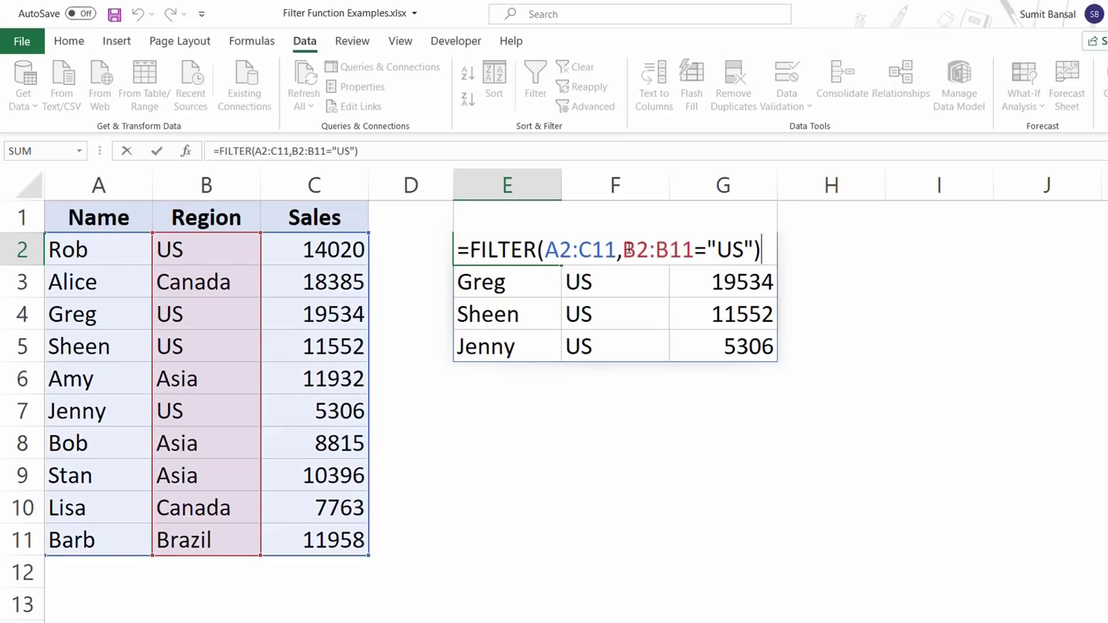
left_click_drag(625, 248, 753, 247)
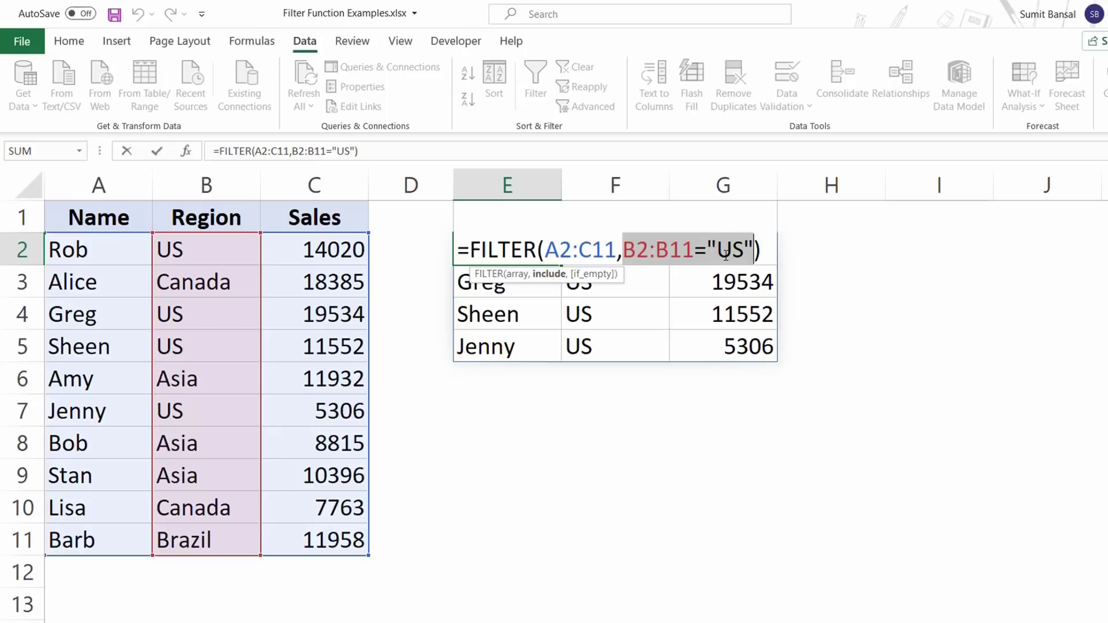
key("Escape")
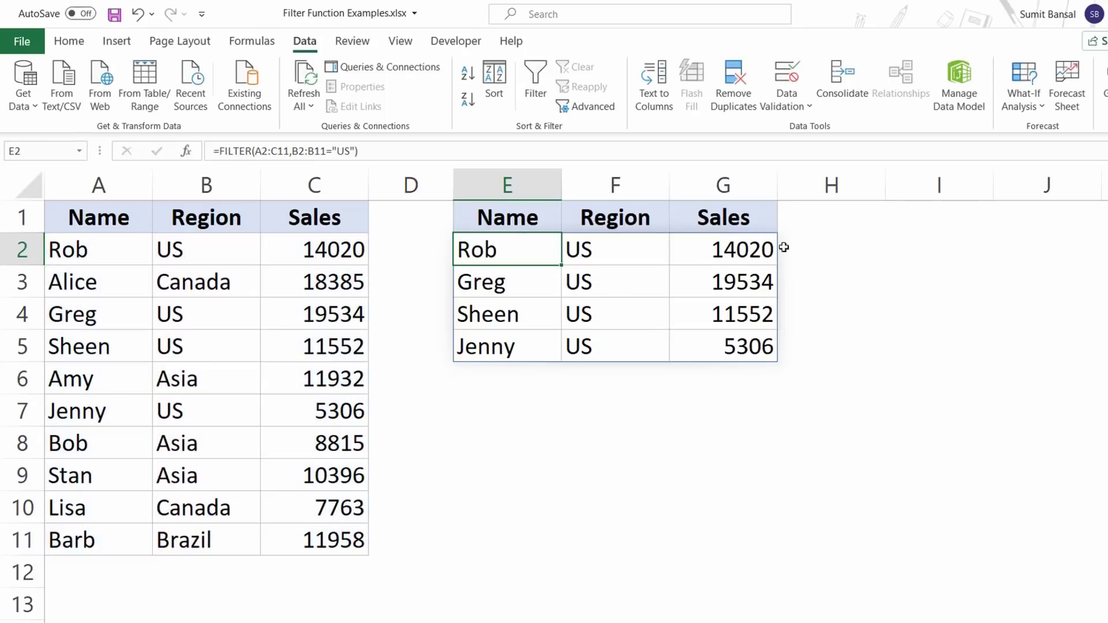
- Choose Canada as the region in cell I1
left_click(959, 210)
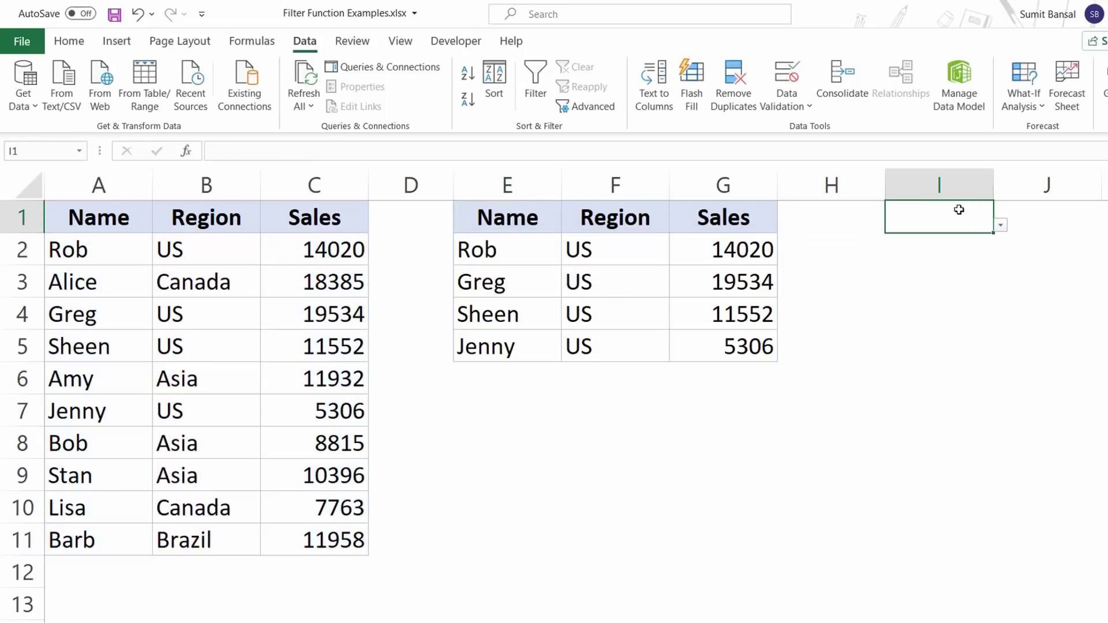
left_click(999, 228)
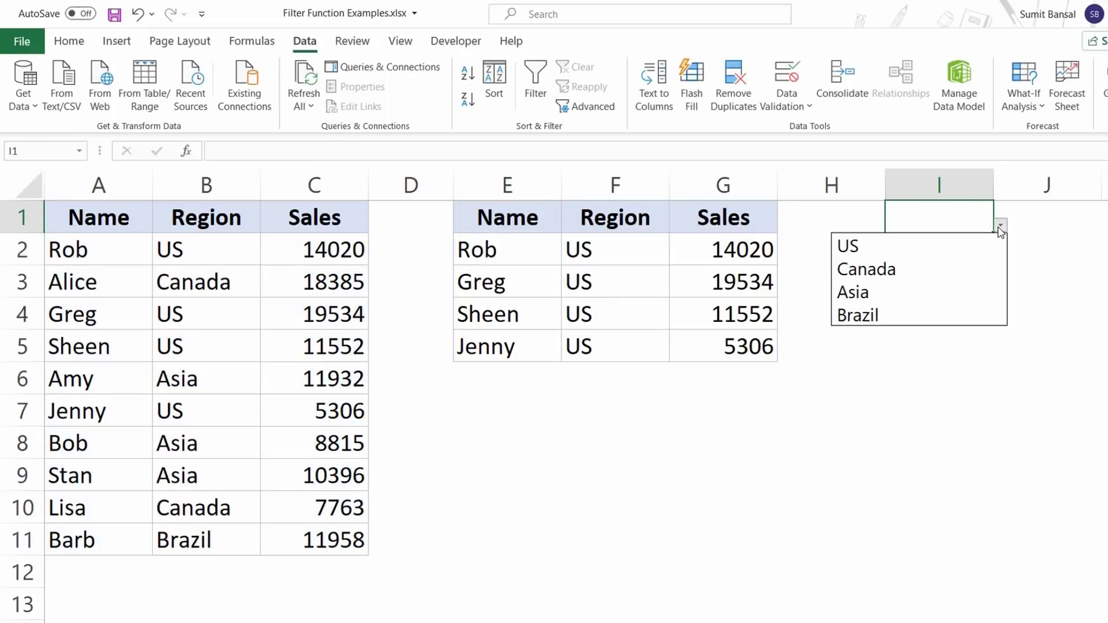
left_click(924, 269)
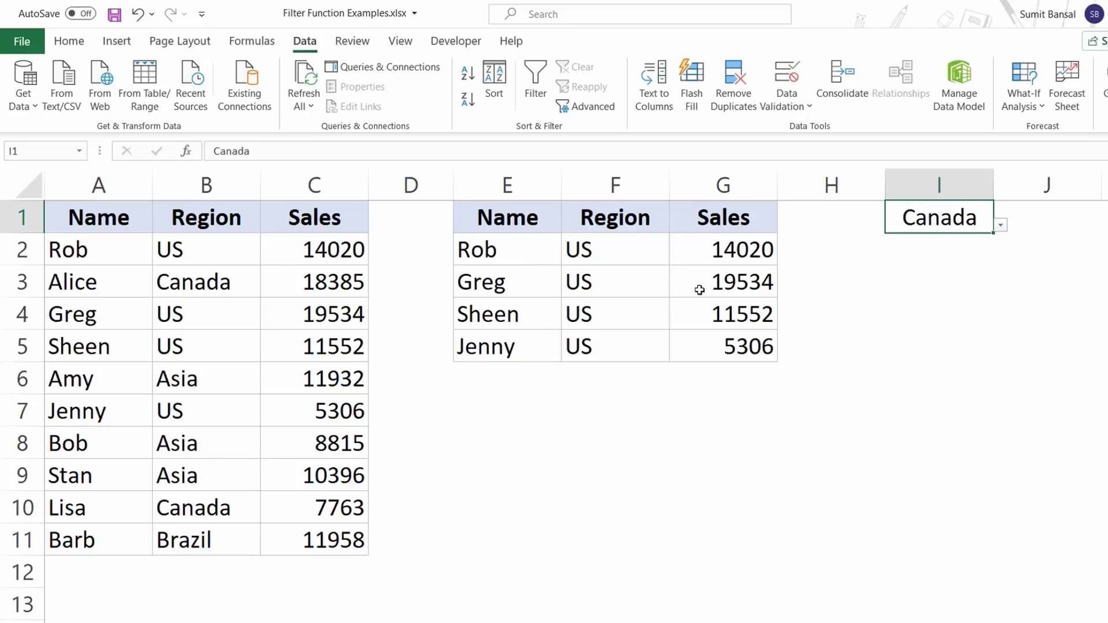
- Delete the FILTER formula from E2 and undo the deletion
left_click(523, 258)
key("Delete")
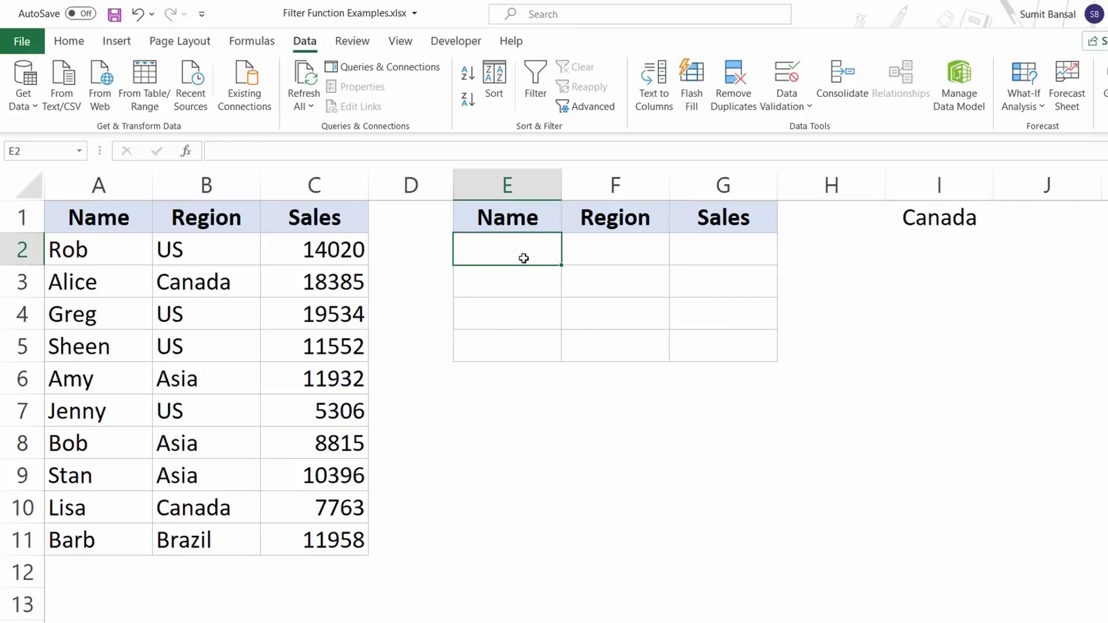
key("ctrl+z")
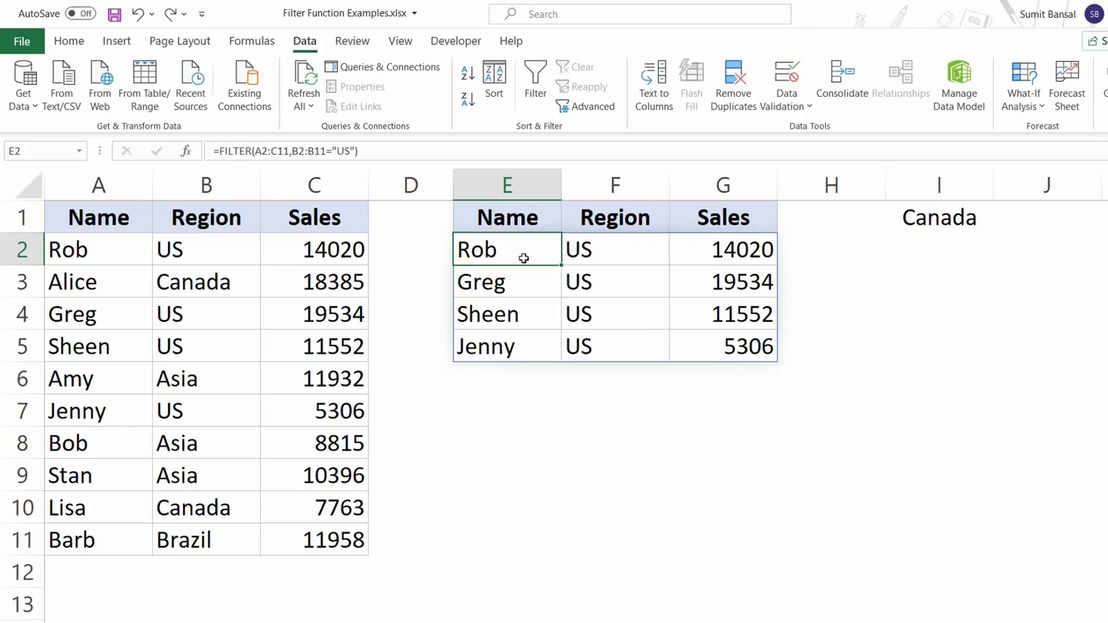
- Inspect the spilled range E2:G5 and check whether the formula in F3 can be edited, leaving it as it is
left_click(618, 282)
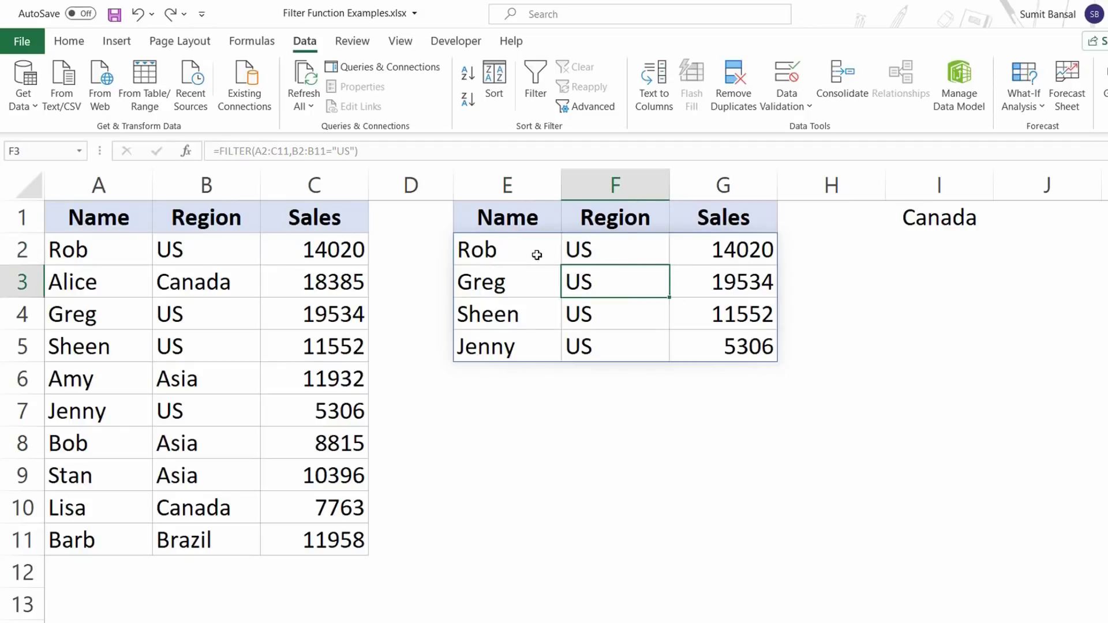
left_click_drag(527, 252, 713, 347)
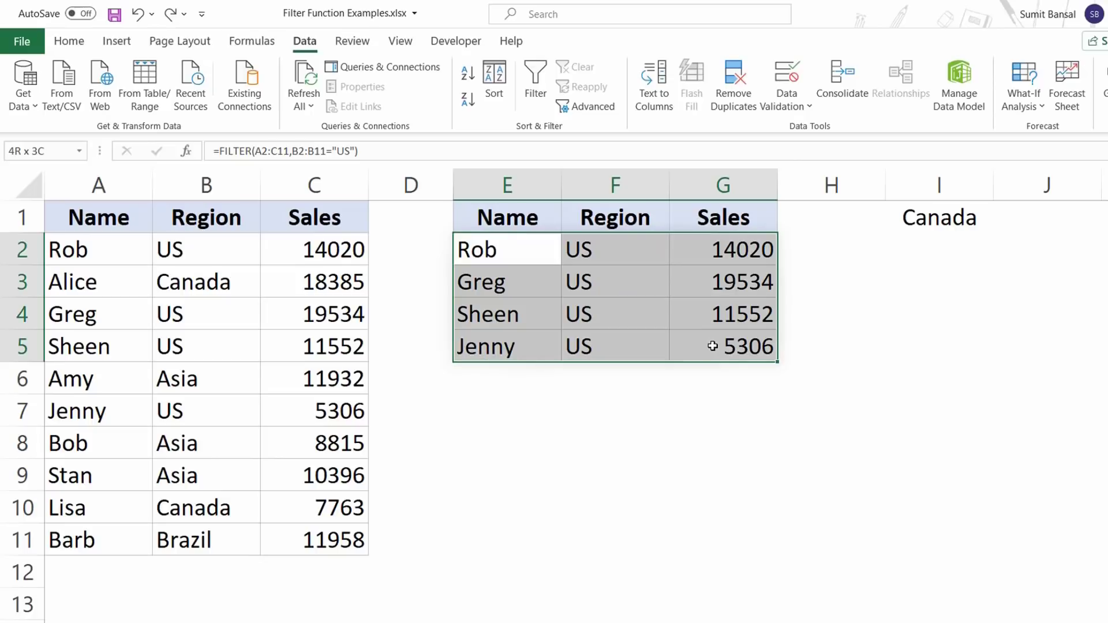
left_click(535, 253)
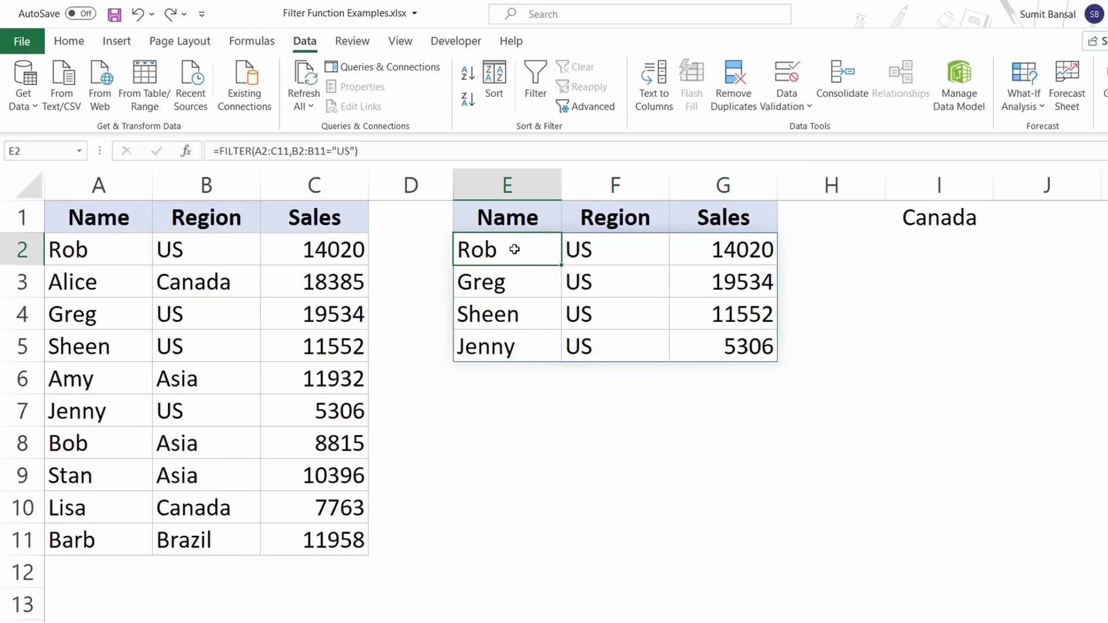
left_click(602, 271)
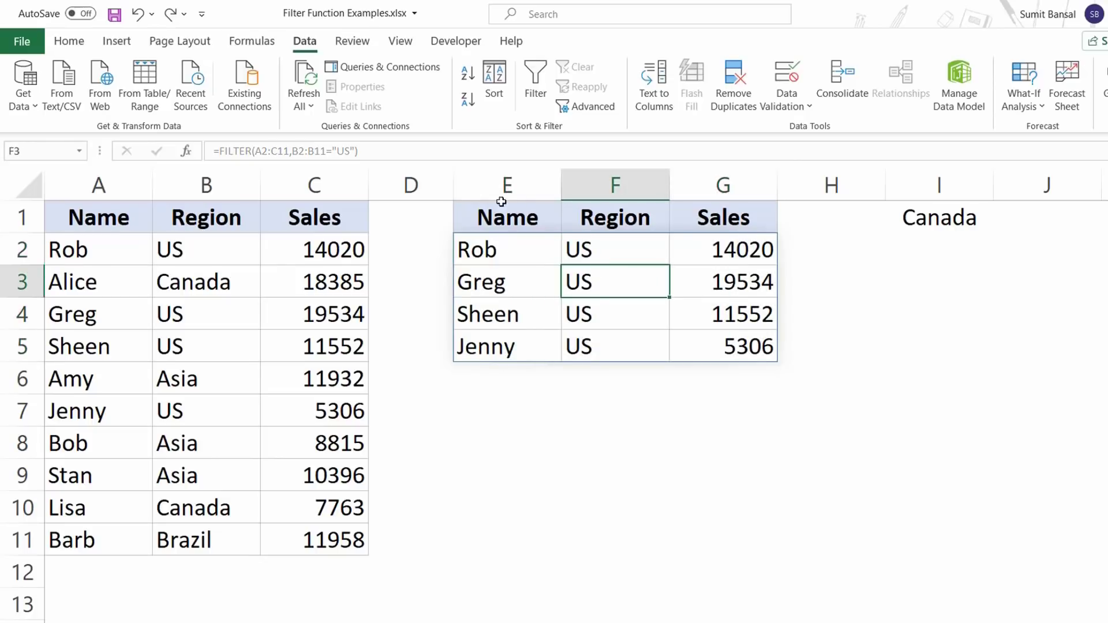
left_click(362, 151)
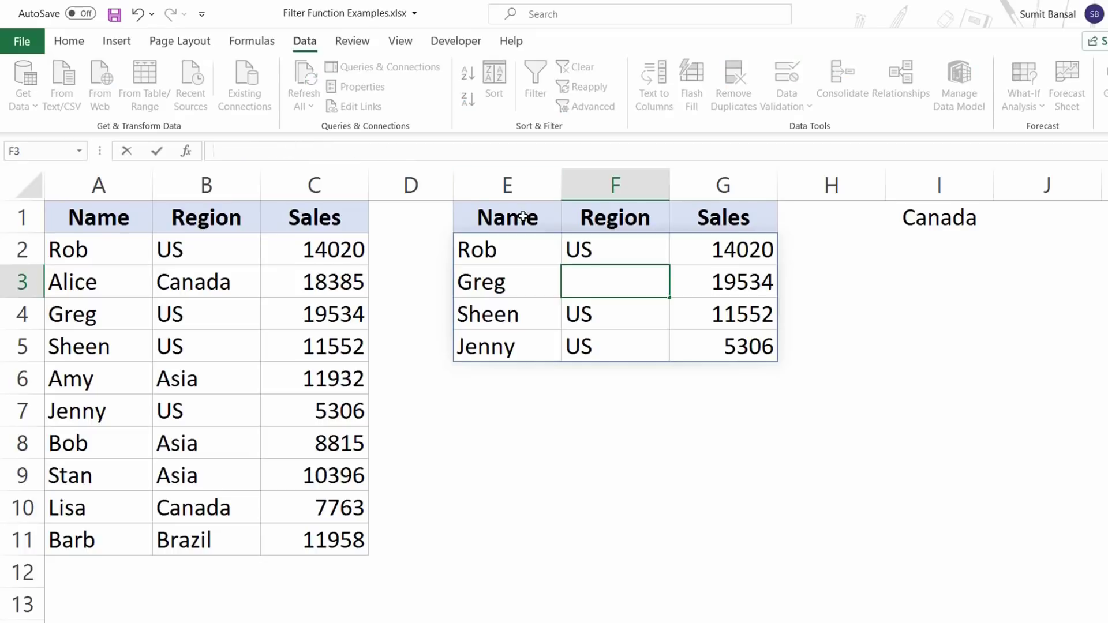
key("Escape")
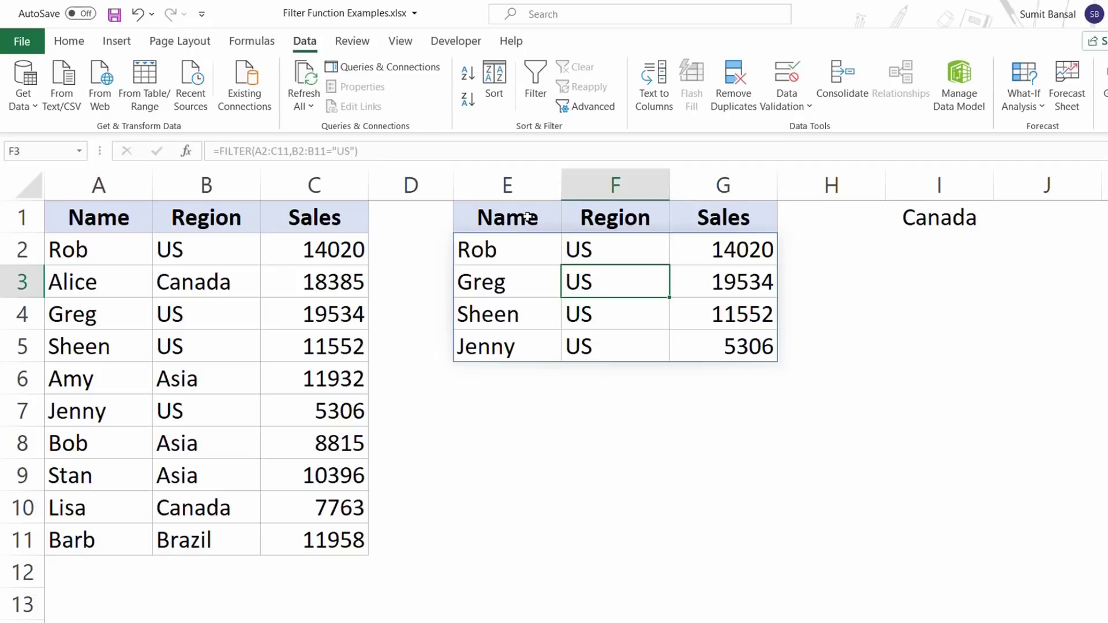
- Replace the formula in E2 with =FILTER(A2:C11,B2:B11=I1) so the region criterion comes from cell I1
left_click(519, 245)
key("Delete")
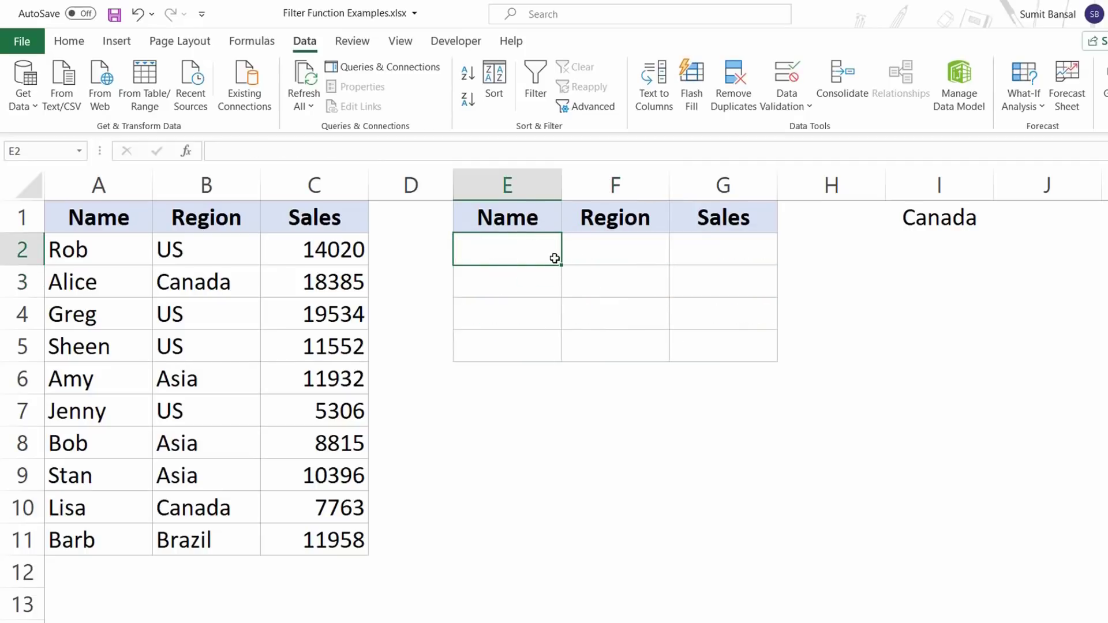
type("=fi")
key("Tab")
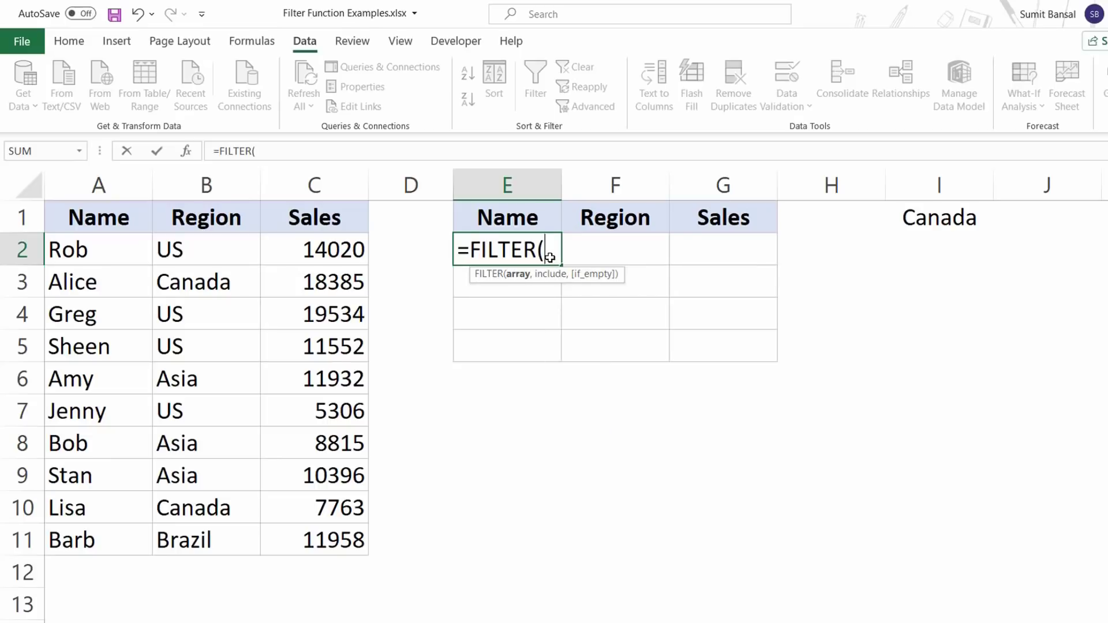
left_click_drag(128, 255, 331, 537)
type(",")
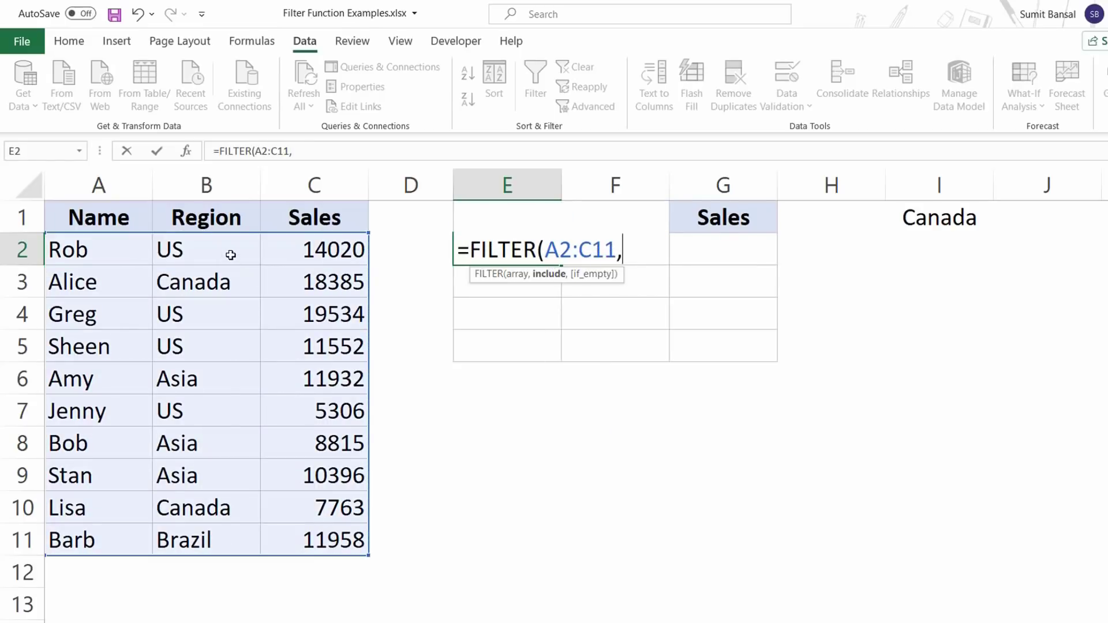
left_click_drag(230, 252, 240, 527)
type("=")
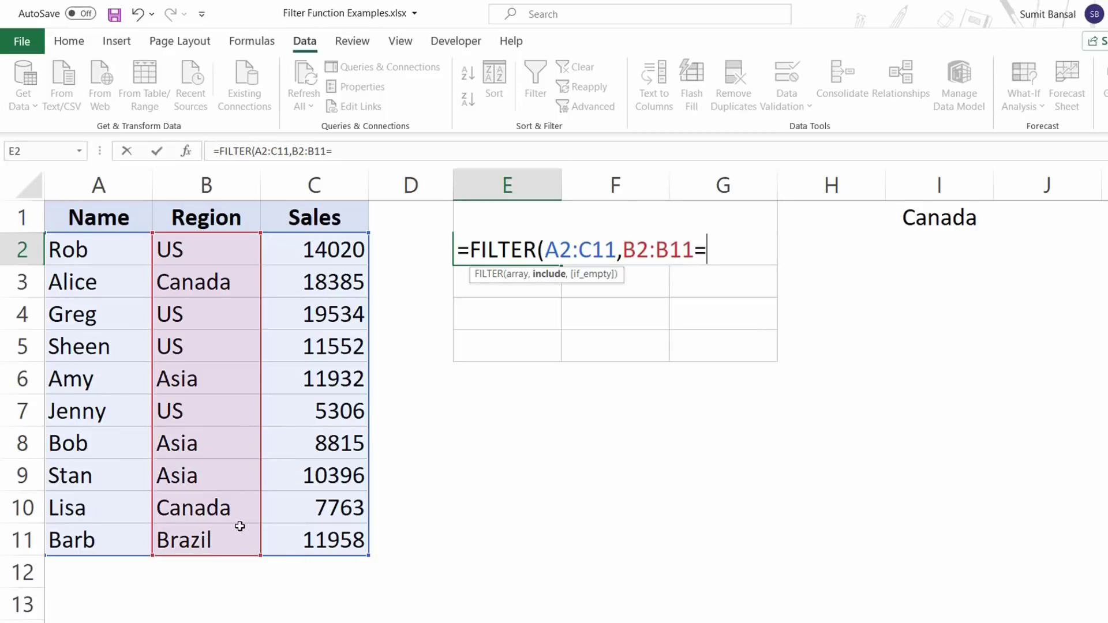
left_click(910, 217)
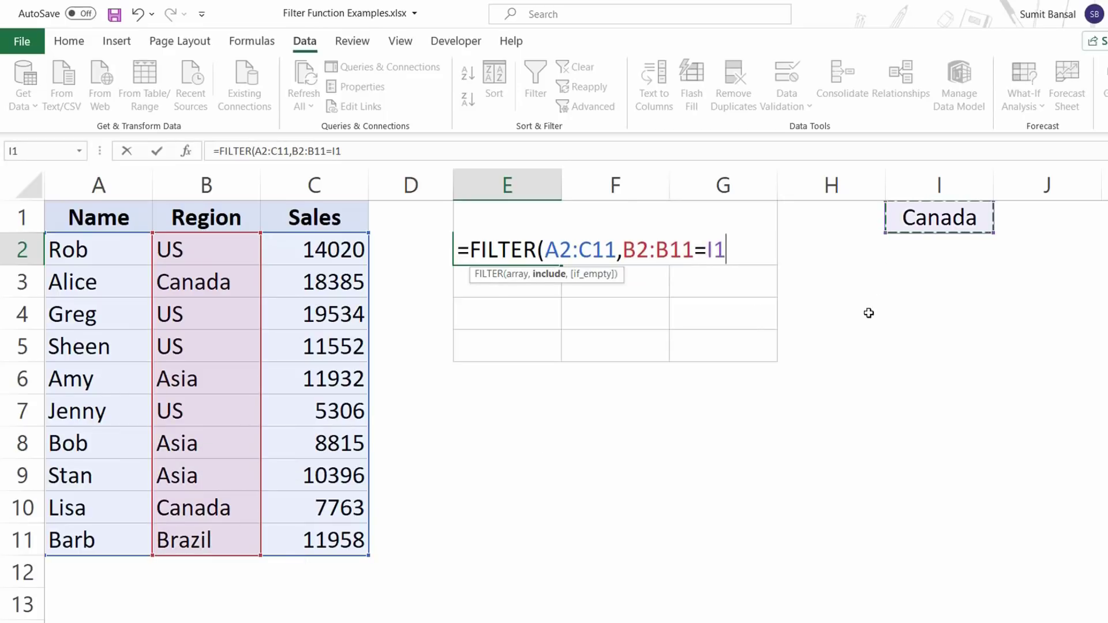
type(")")
key("Return")
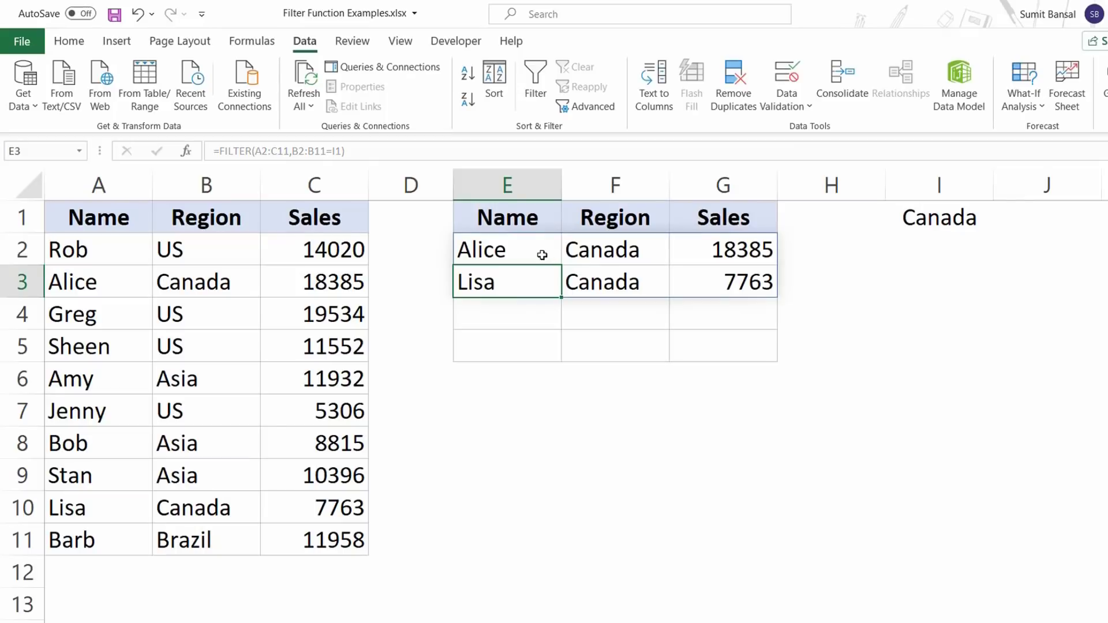
- Switch the region in I1 to Asia and after that to US to test the dynamic filter
left_click(929, 217)
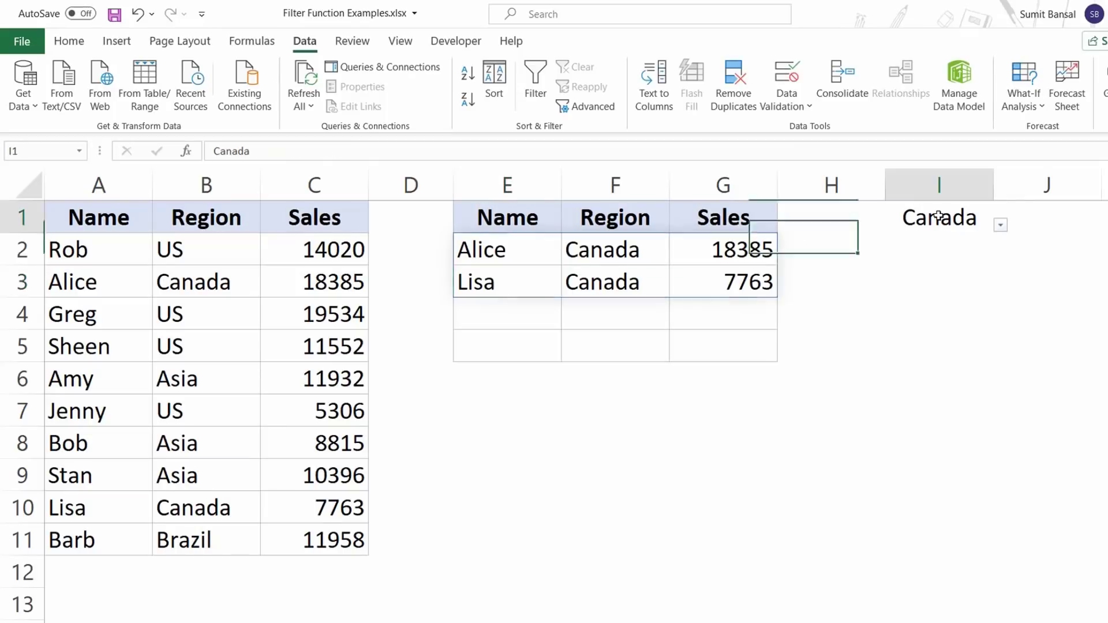
left_click(1000, 226)
left_click(982, 293)
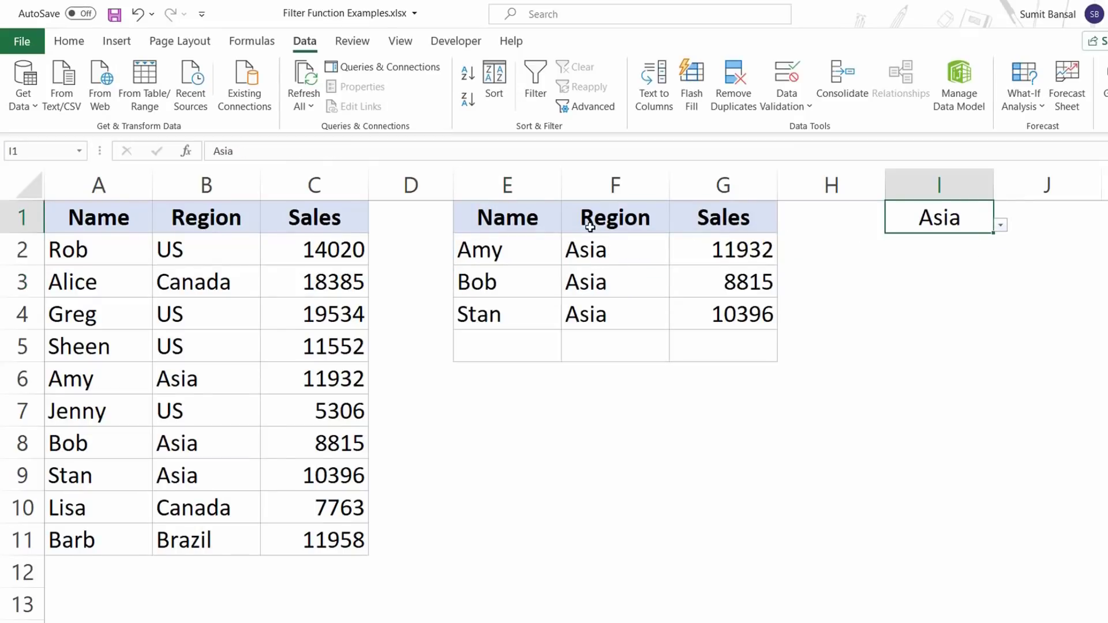
left_click(1000, 226)
left_click(992, 249)
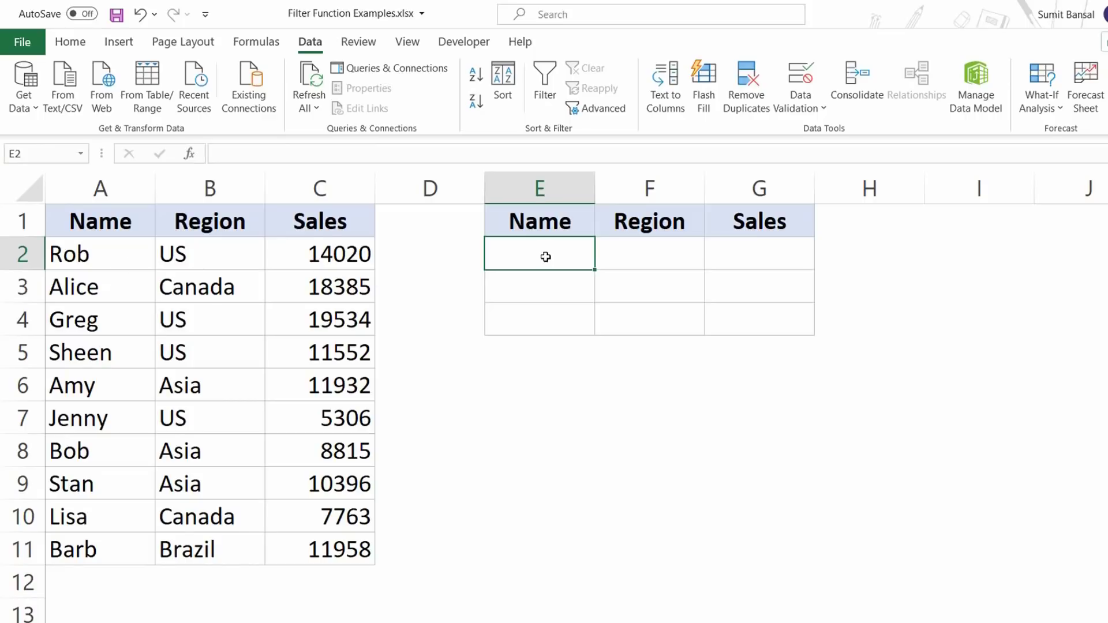
- Enter =FILTER(A2:C11,C2:C11>10000) in E2 to extract the records with sales above 10000
type("=FILTER(")
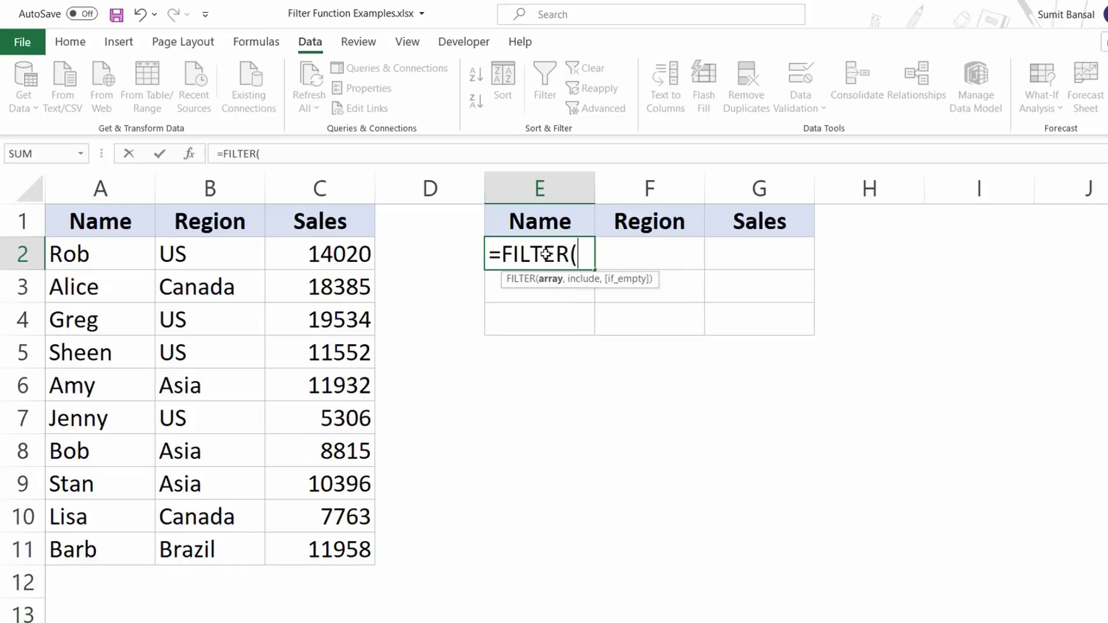
left_click_drag(86, 260, 316, 540)
type(",")
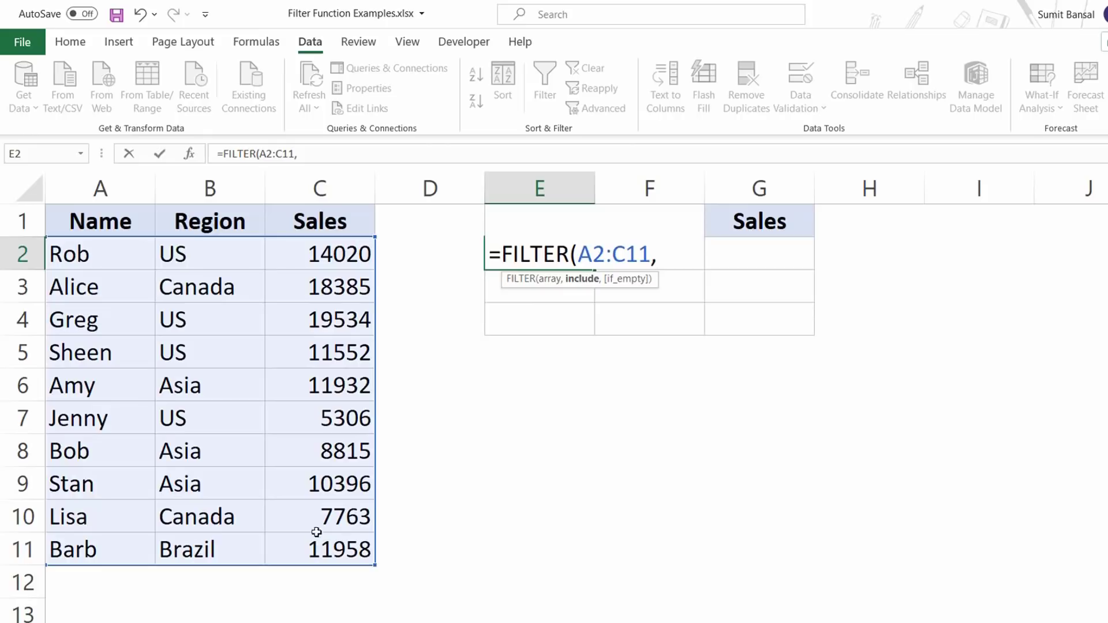
left_click_drag(334, 254, 337, 541)
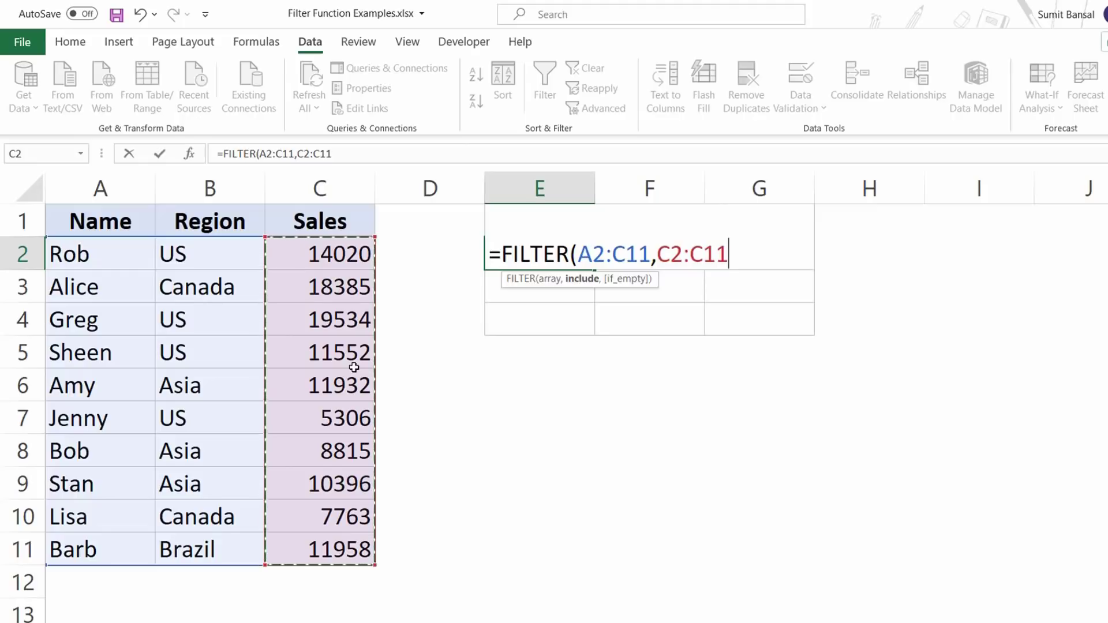
type(">10000")
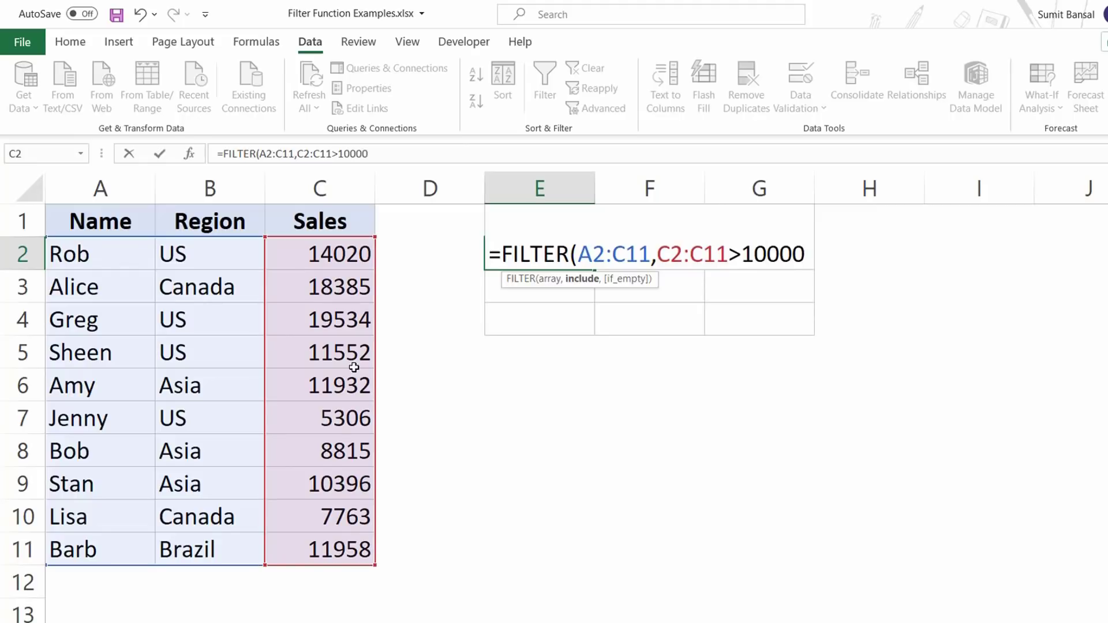
type(")")
key("Return")
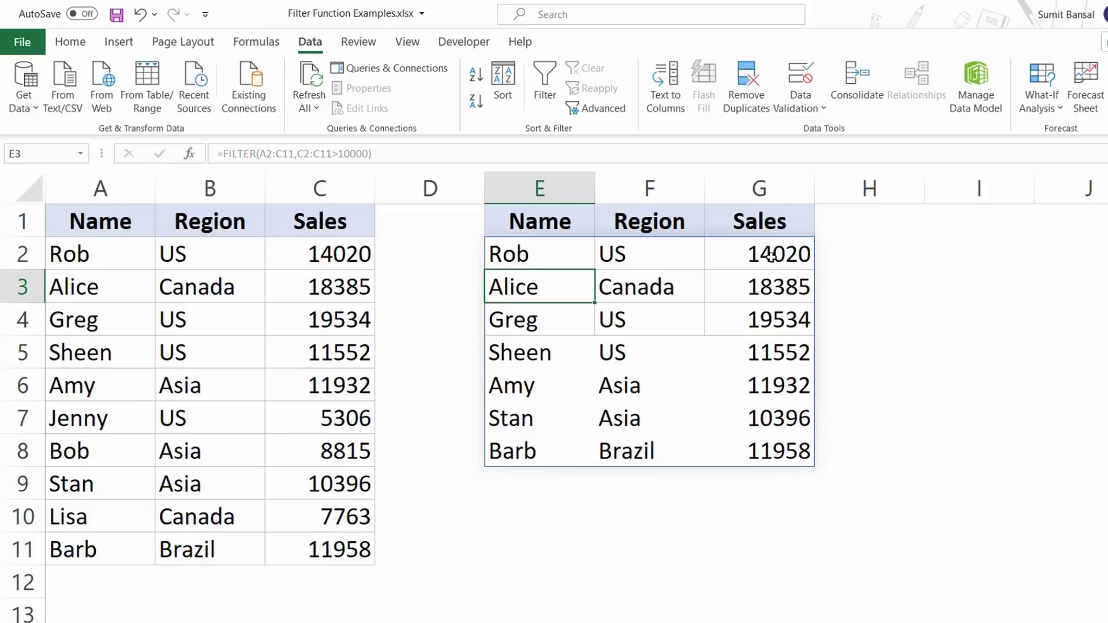
left_click_drag(771, 256, 773, 456)
- Change the comparison in the E2 formula to less than, making it =FILTER(A2:C11,C2:C11<10000), and review the extracted records
left_click(560, 262)
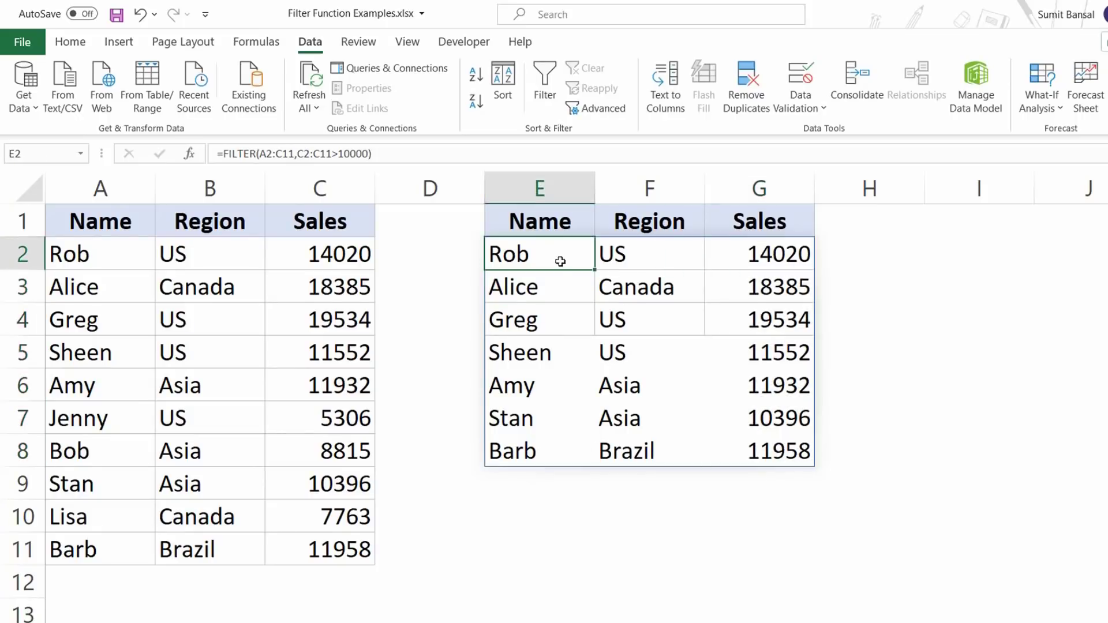
double_click(560, 262)
key("Left")
key("Left")
key("Left")
key("Left")
key("Left")
key("Left")
key("Left")
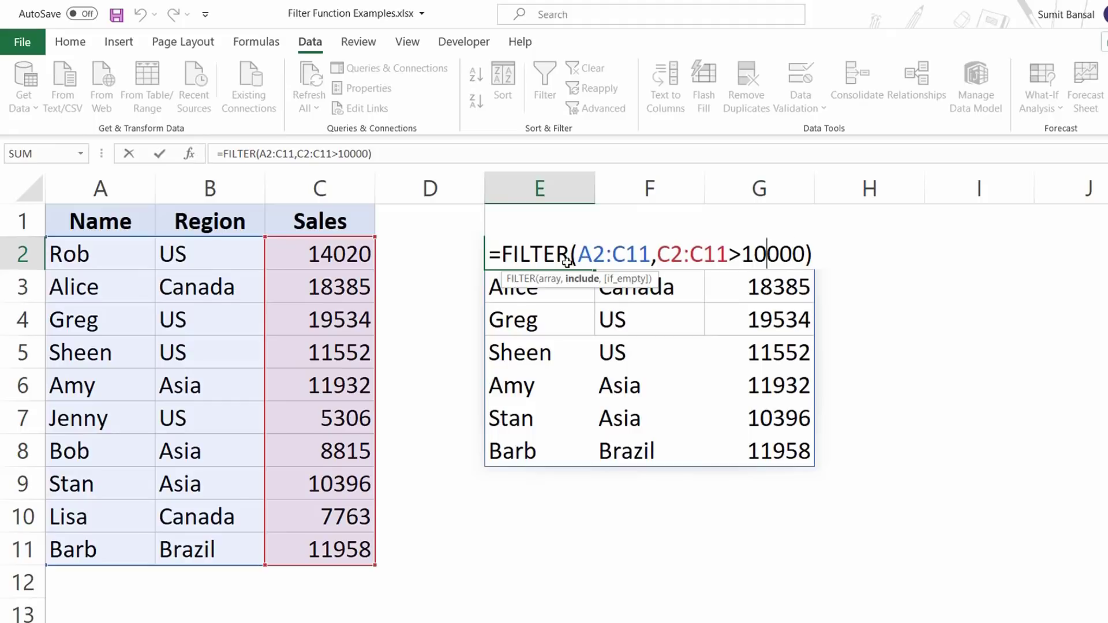
key("shift+Right")
type("<")
key("Return")
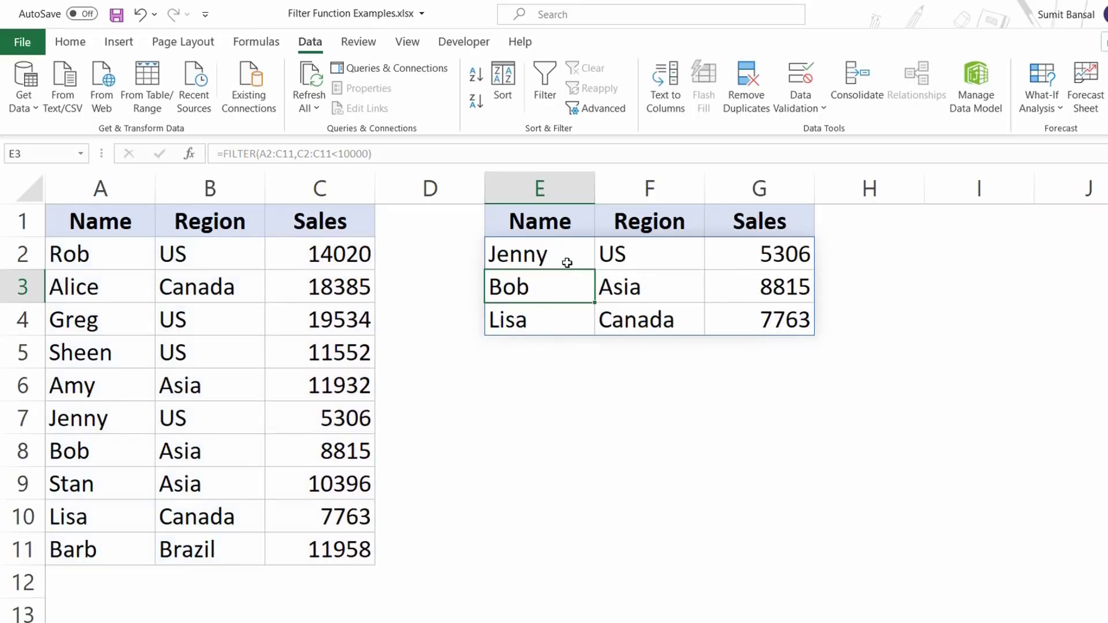
left_click_drag(569, 254, 722, 317)
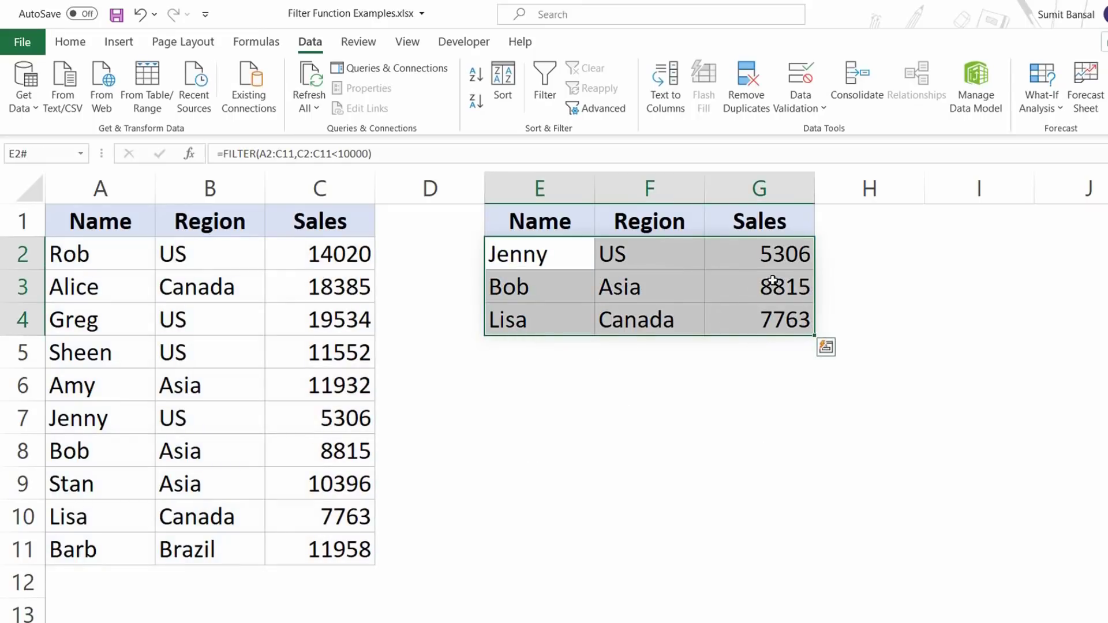
left_click_drag(773, 254, 772, 324)
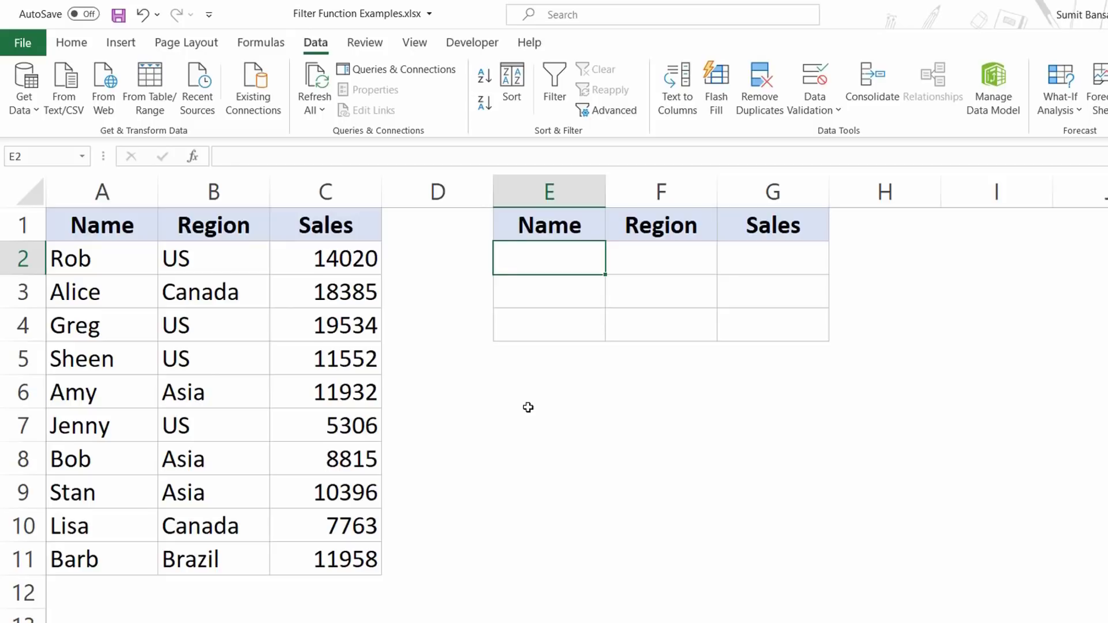
- Begin a FILTER formula in E2 with A2:C11 as the array and B2:B11="US" as the condition
type("=fil")
key("Tab")
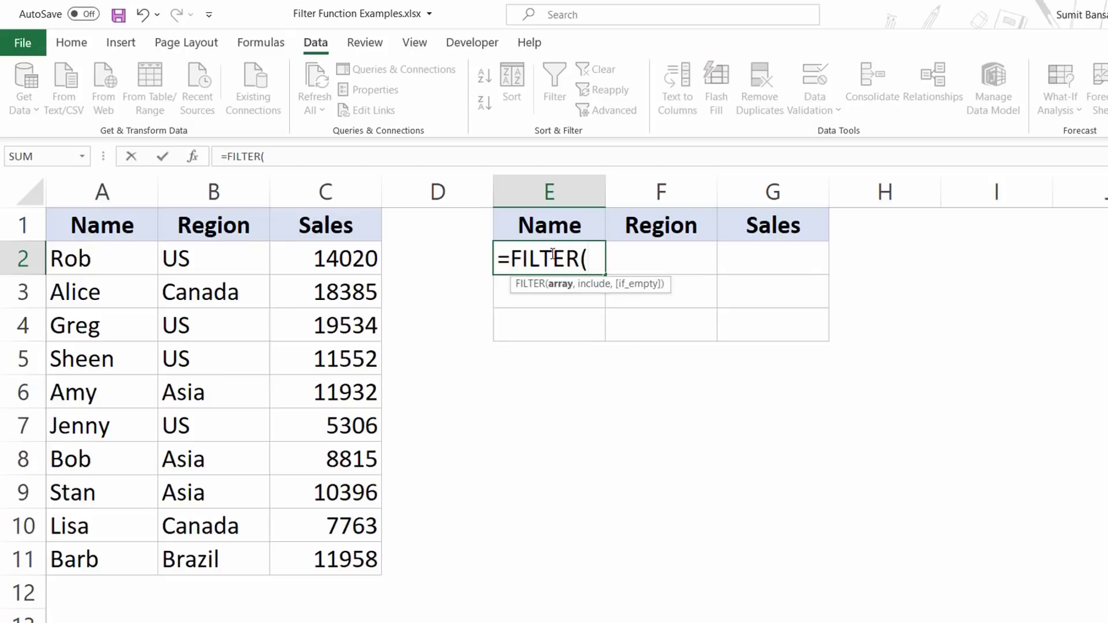
left_click_drag(107, 263, 309, 560)
type(",")
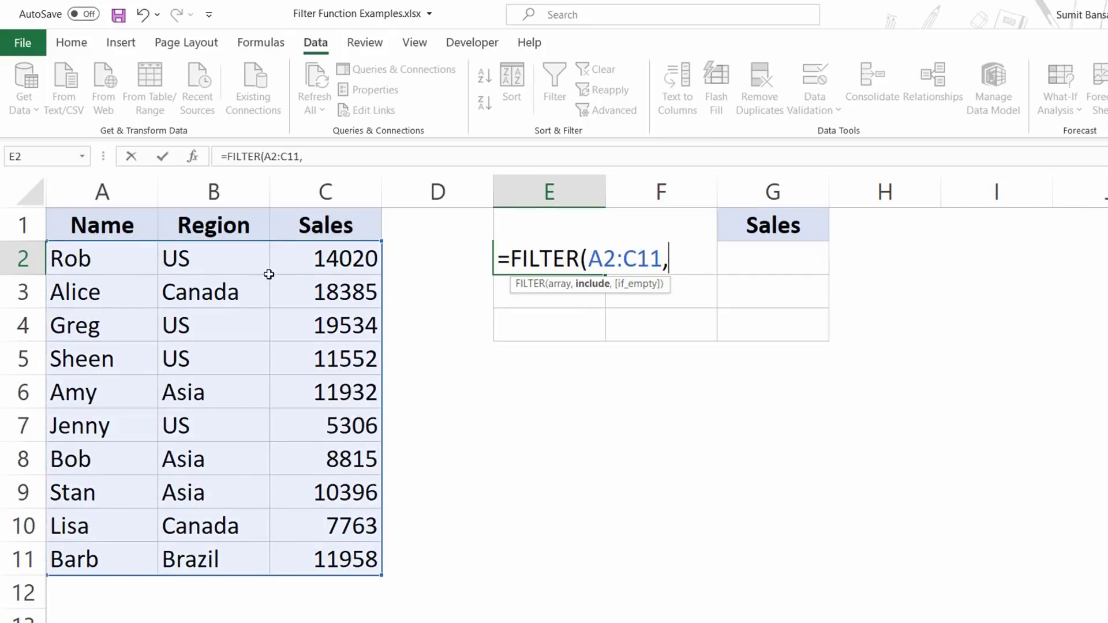
left_click_drag(231, 254, 235, 551)
type("=\"US")
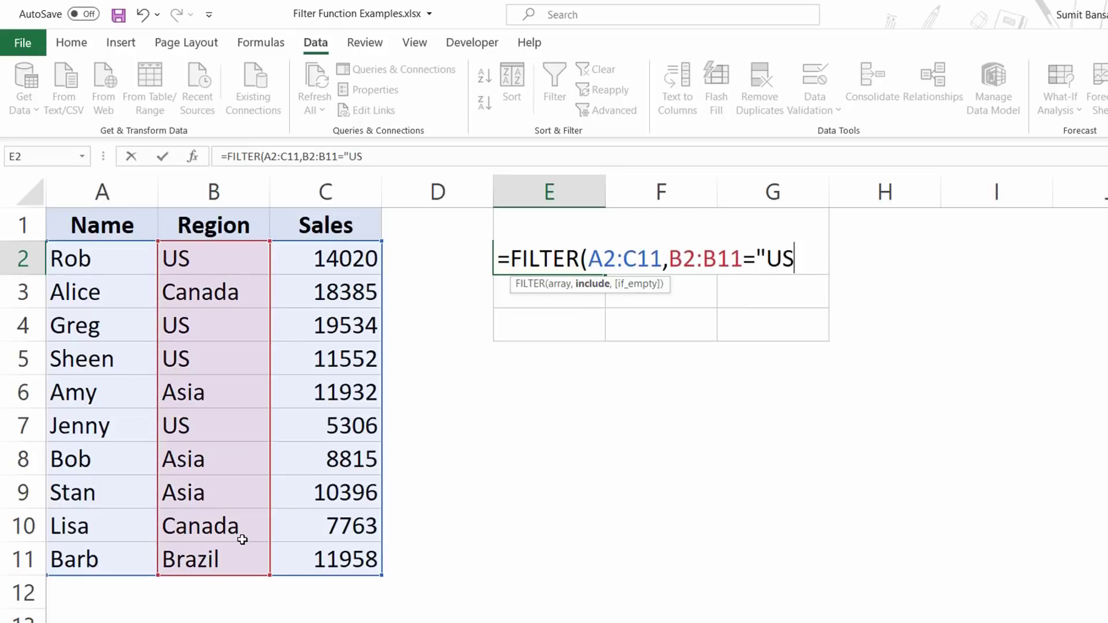
type("\"")
- Enclose the US condition in parentheses, multiply it by (C2:C11>10000), enter the formula, and check the extracted regions and sales
left_click(673, 258)
type("(")
left_click(628, 393)
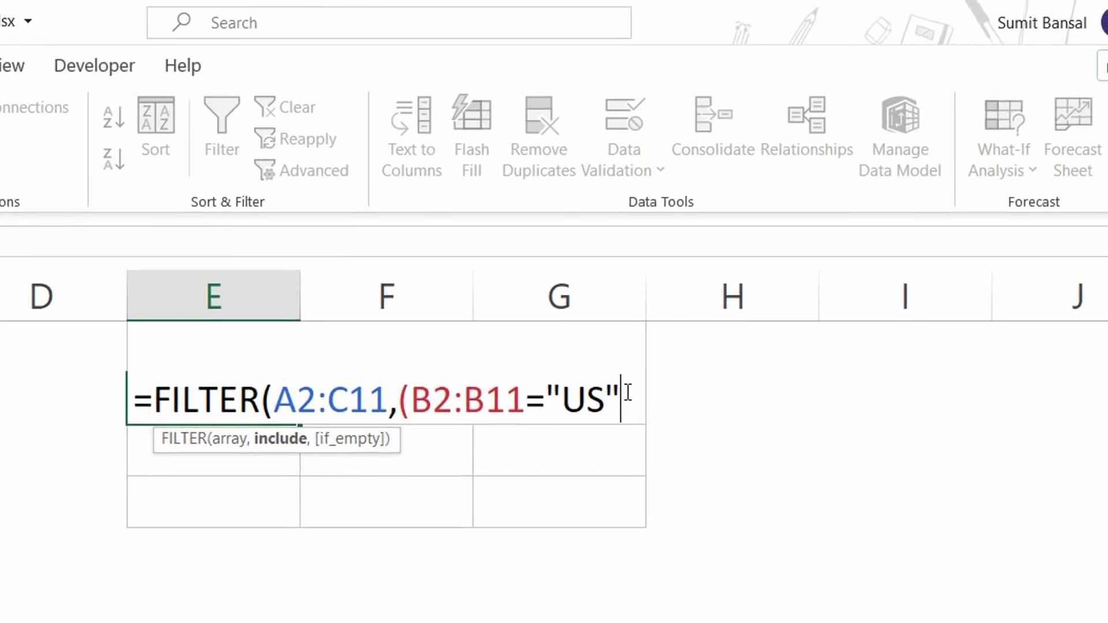
type(")*(")
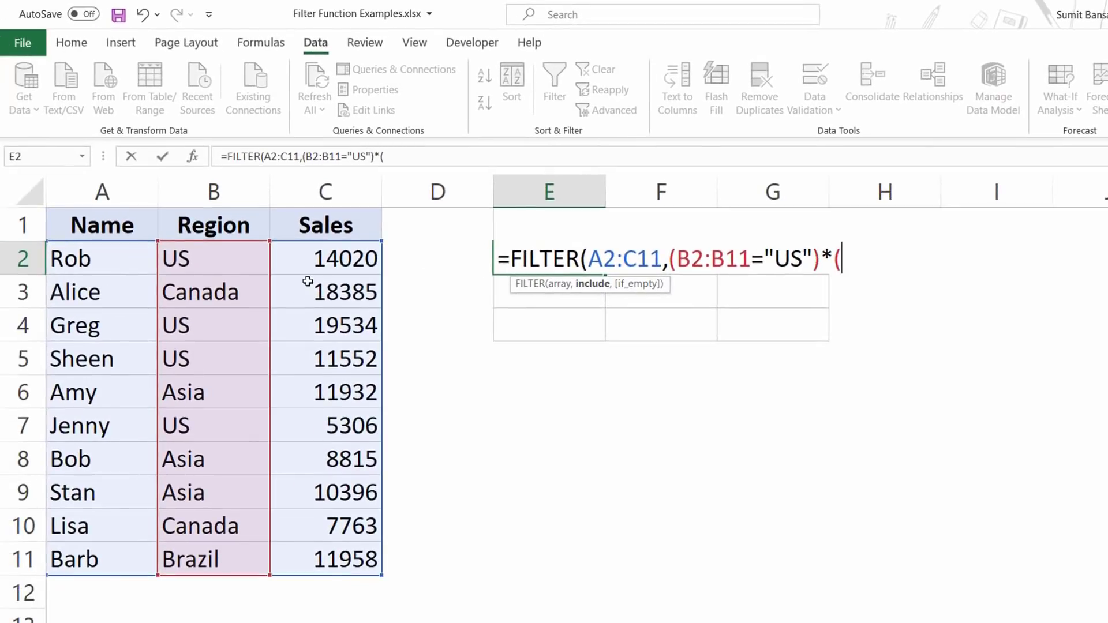
left_click_drag(315, 257, 340, 555)
type(">10")
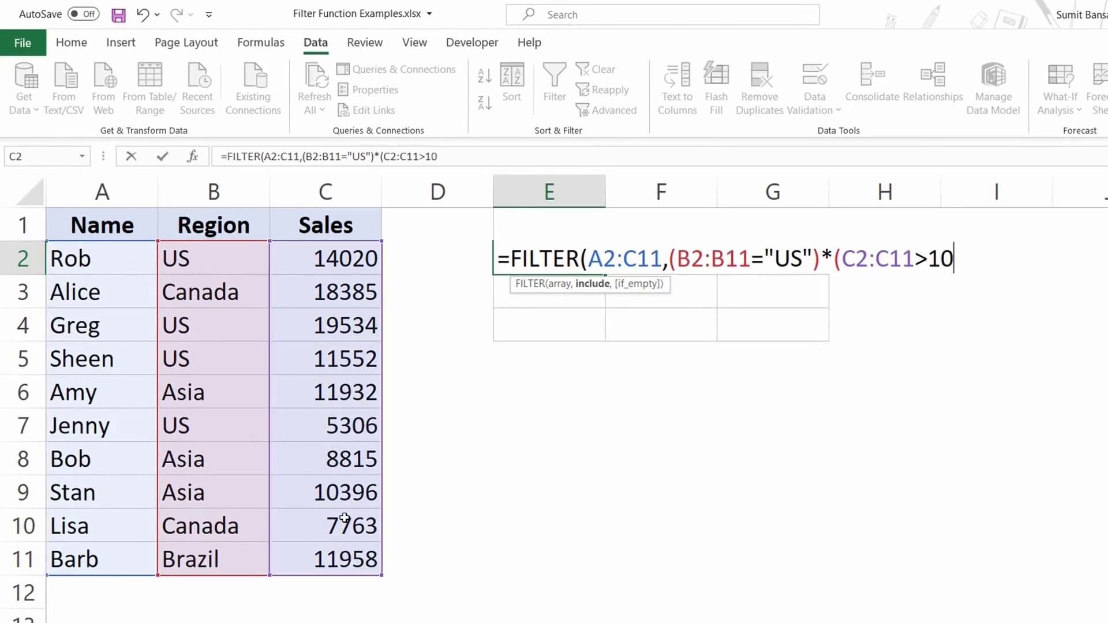
type("000))")
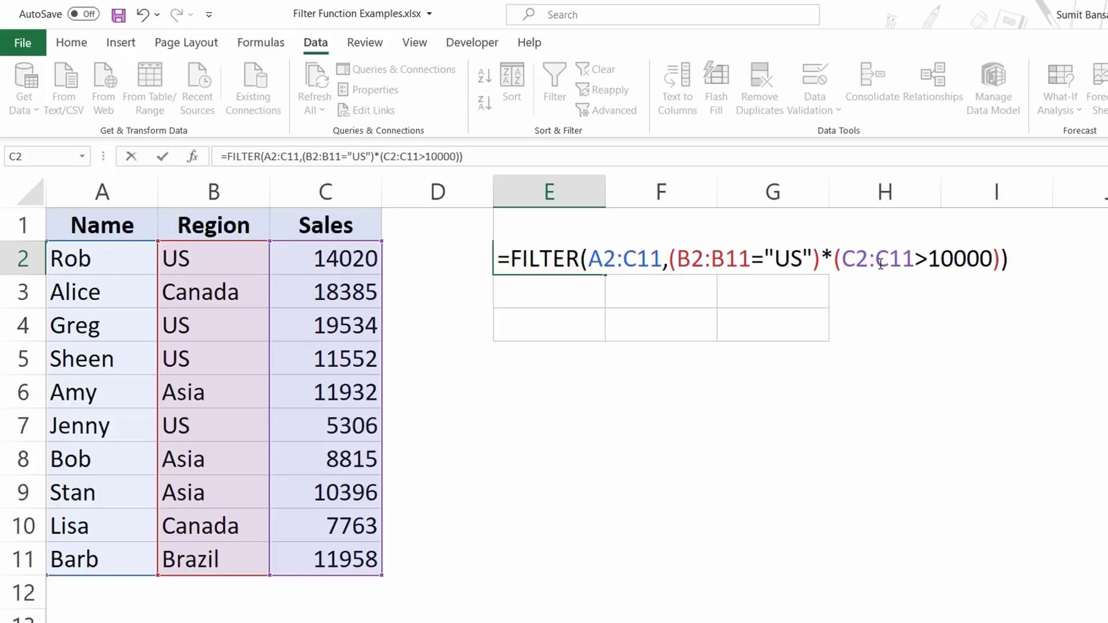
key("Return")
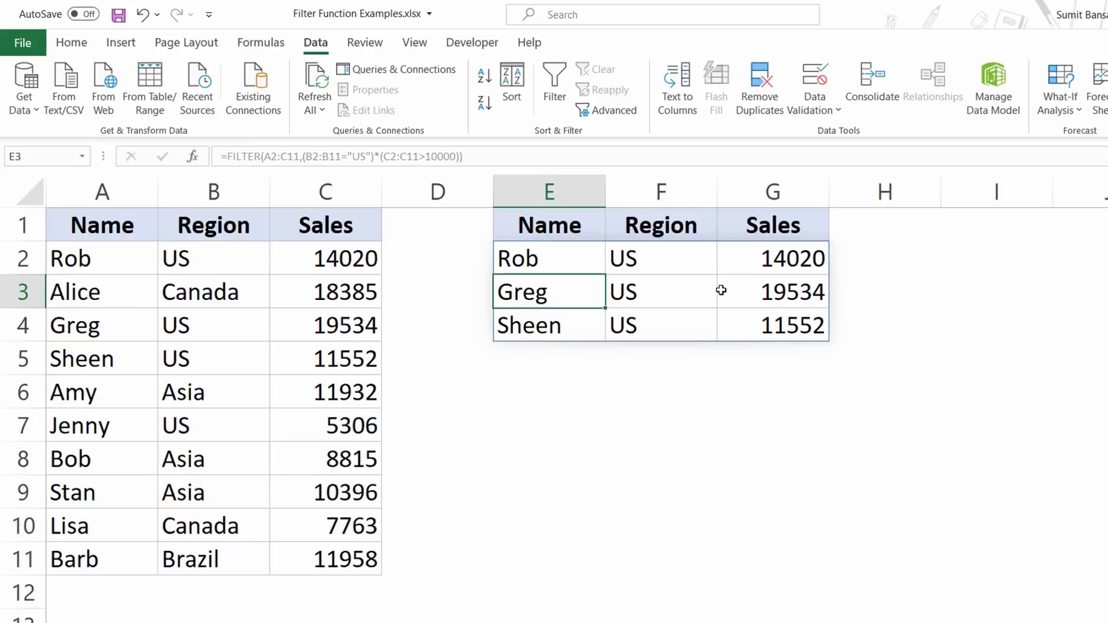
left_click_drag(642, 263, 643, 314)
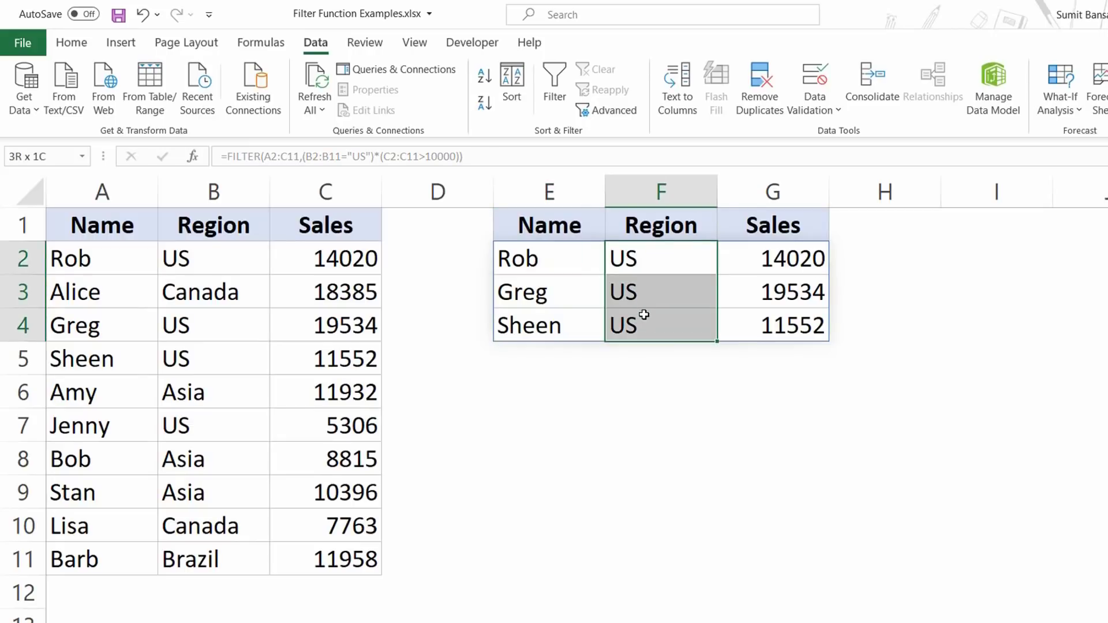
left_click_drag(755, 263, 755, 316)
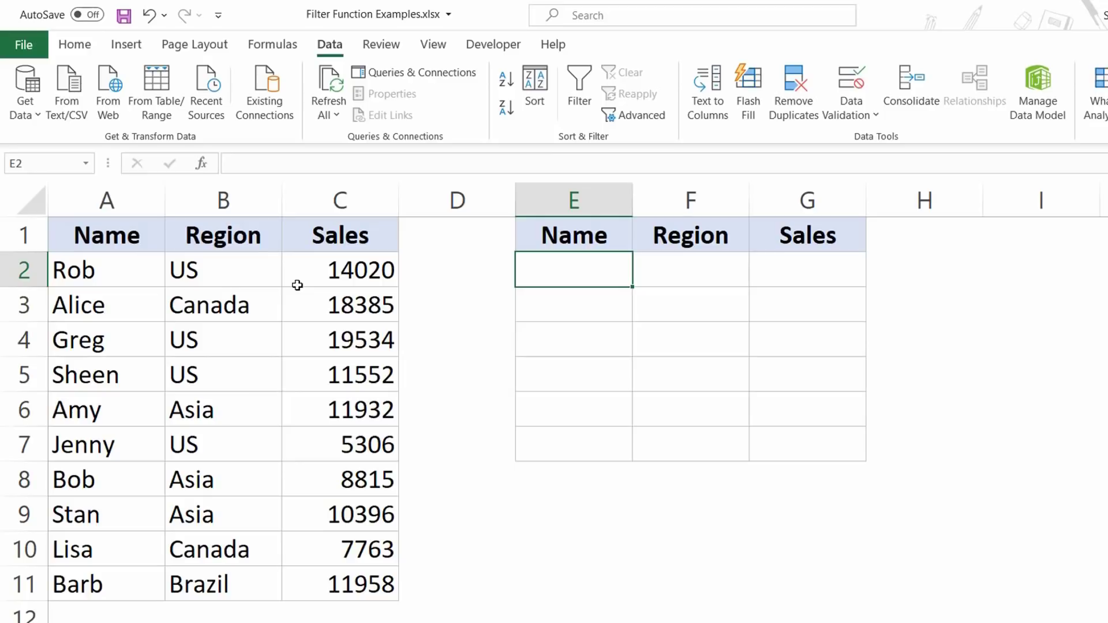
- Start a new FILTER formula in E2 on A2:C11 with the region condition B2:B11="US"
type("=fil")
key("Tab")
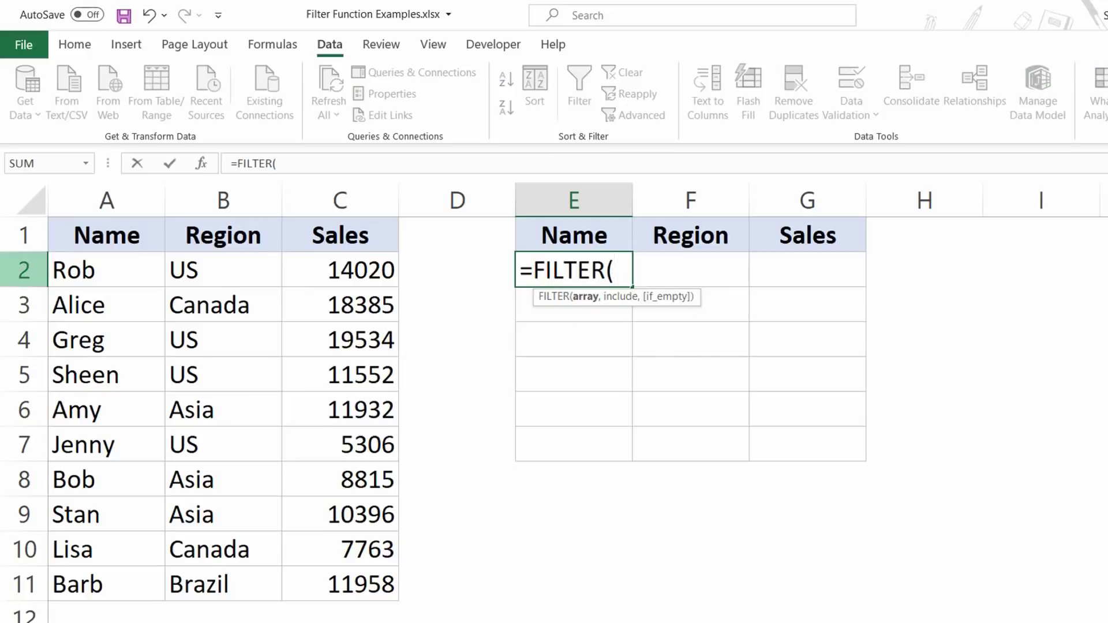
left_click_drag(119, 261, 359, 572)
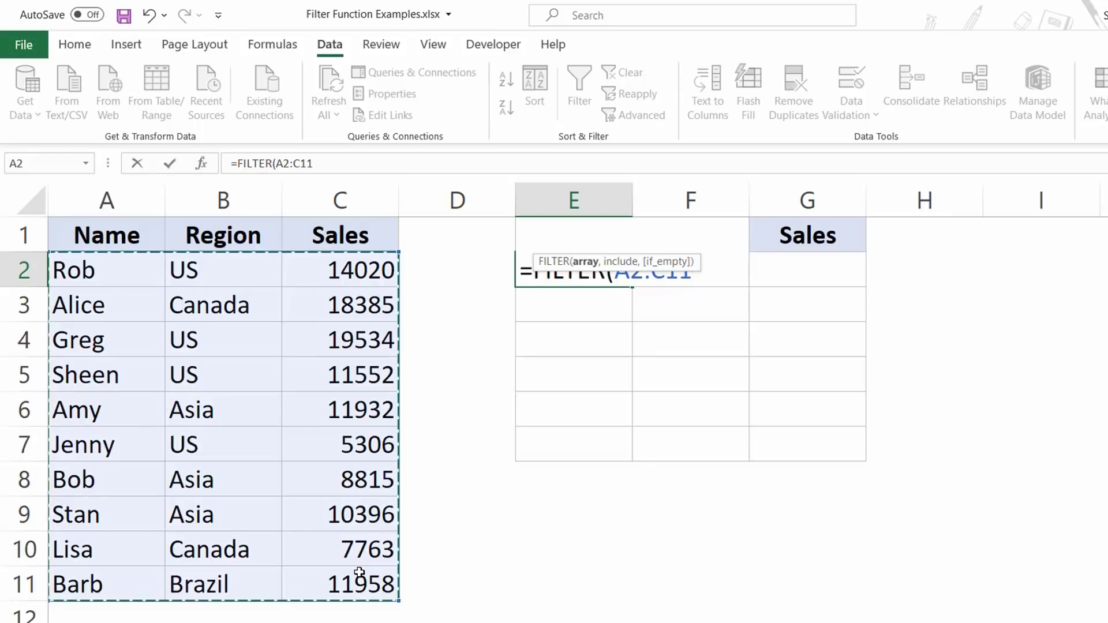
type(",")
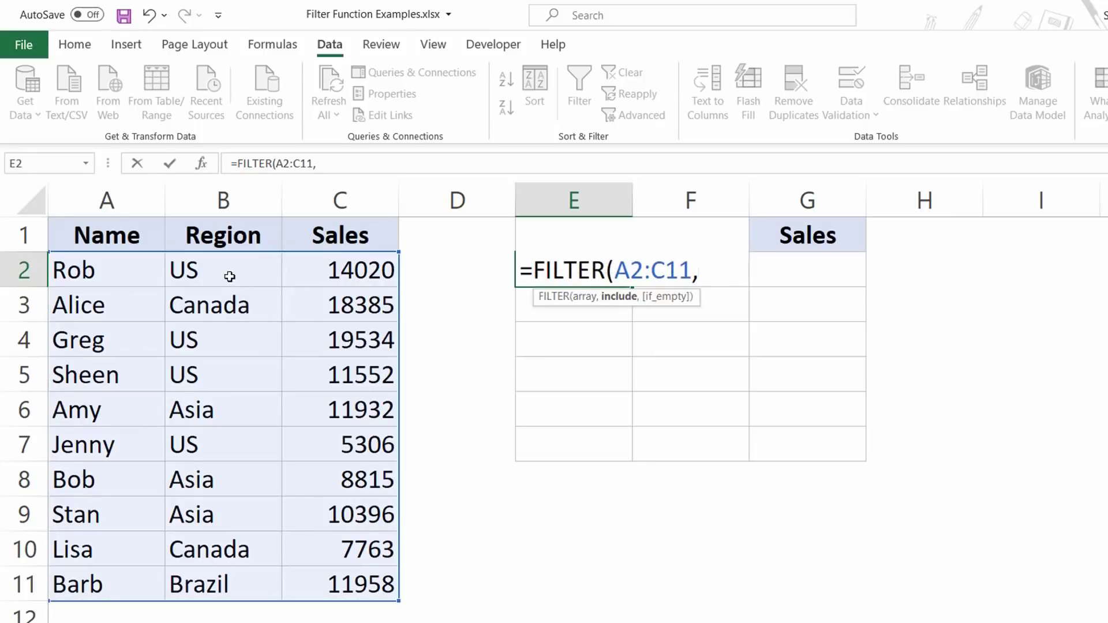
left_click_drag(228, 275, 223, 582)
type("=")
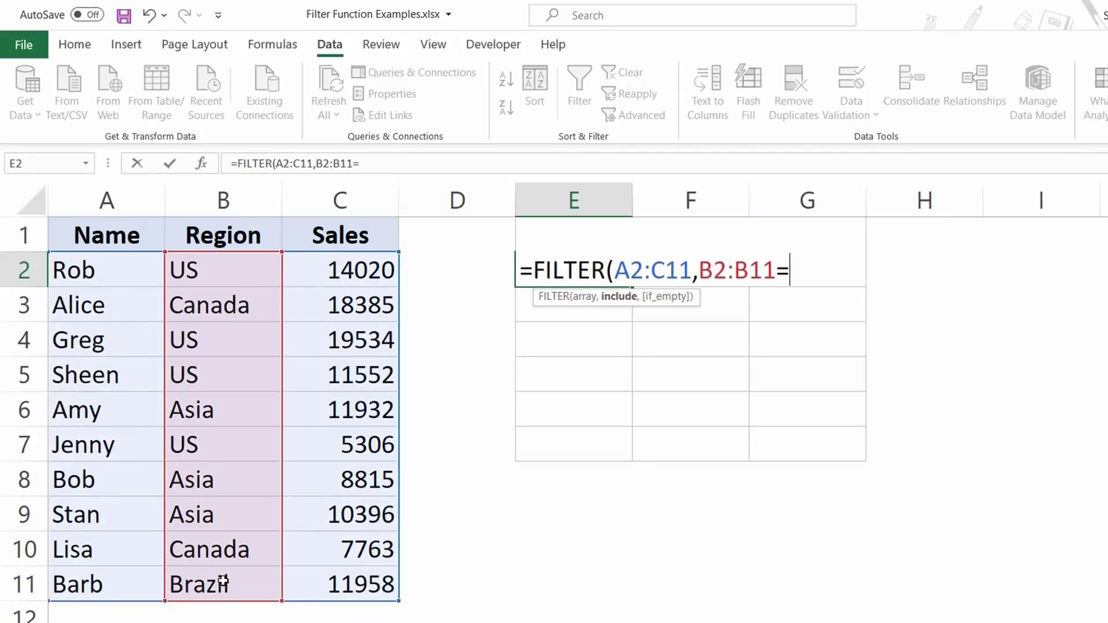
type("\"US\"")
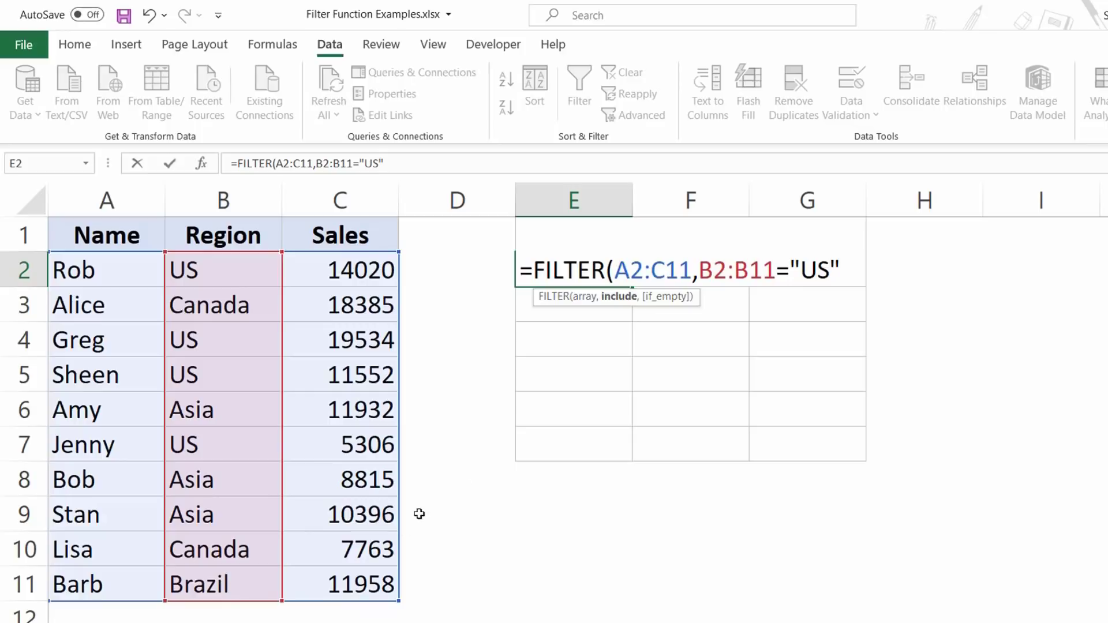
- Parenthesize the US condition, add +(B2:B11="Canada") as the OR condition, and enter the formula in E2
left_click(700, 271)
type("(")
left_click(855, 272)
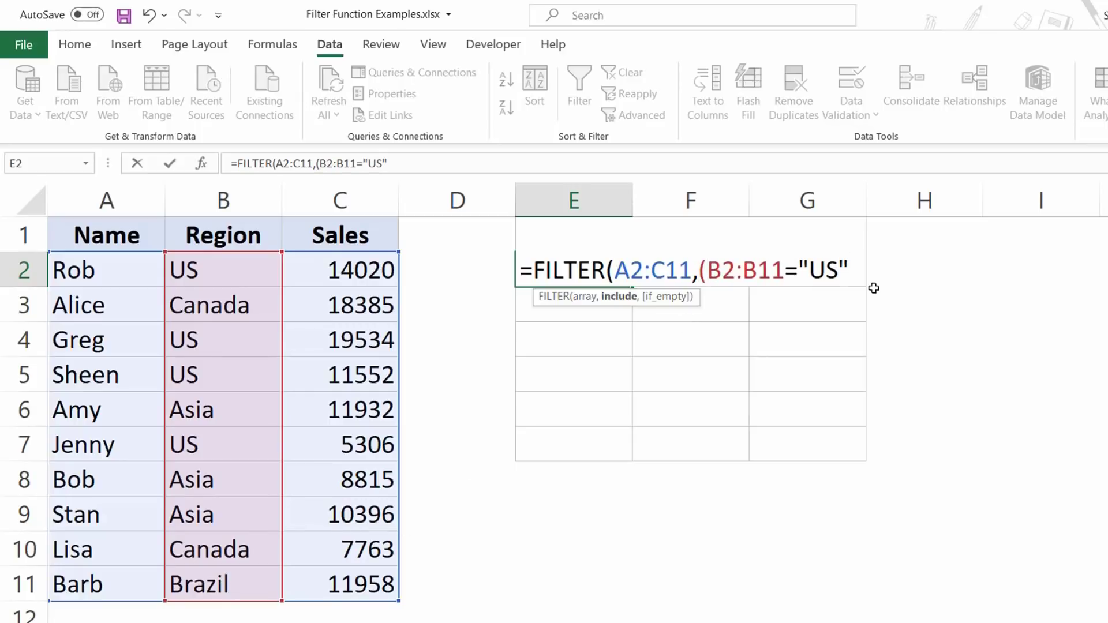
type(")+(")
left_click_drag(195, 276, 253, 582)
type("=")
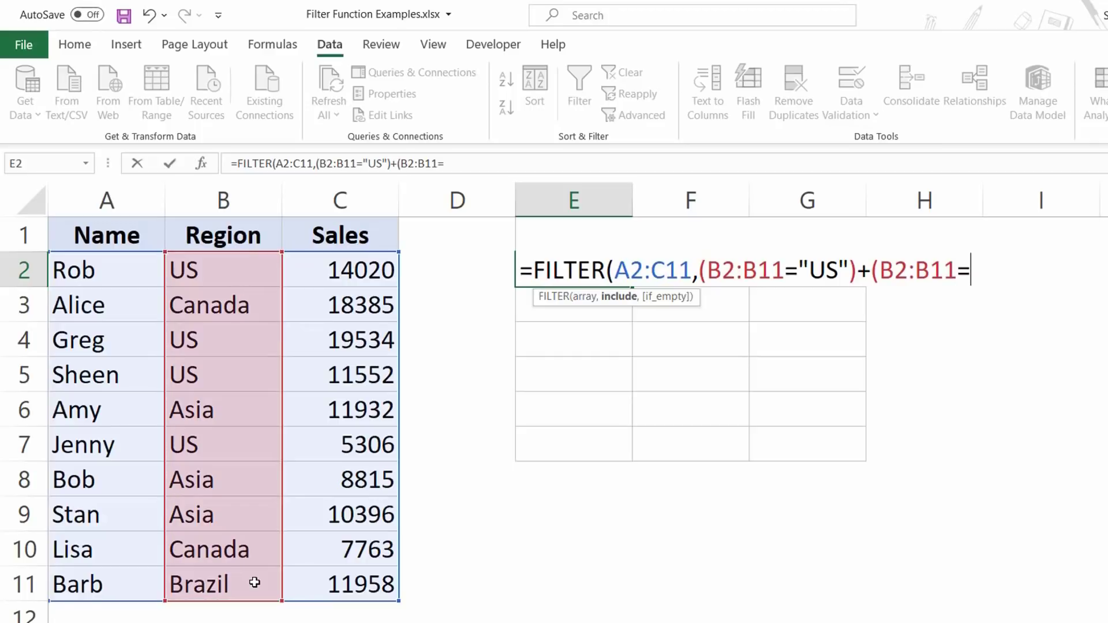
type("\"Canad")
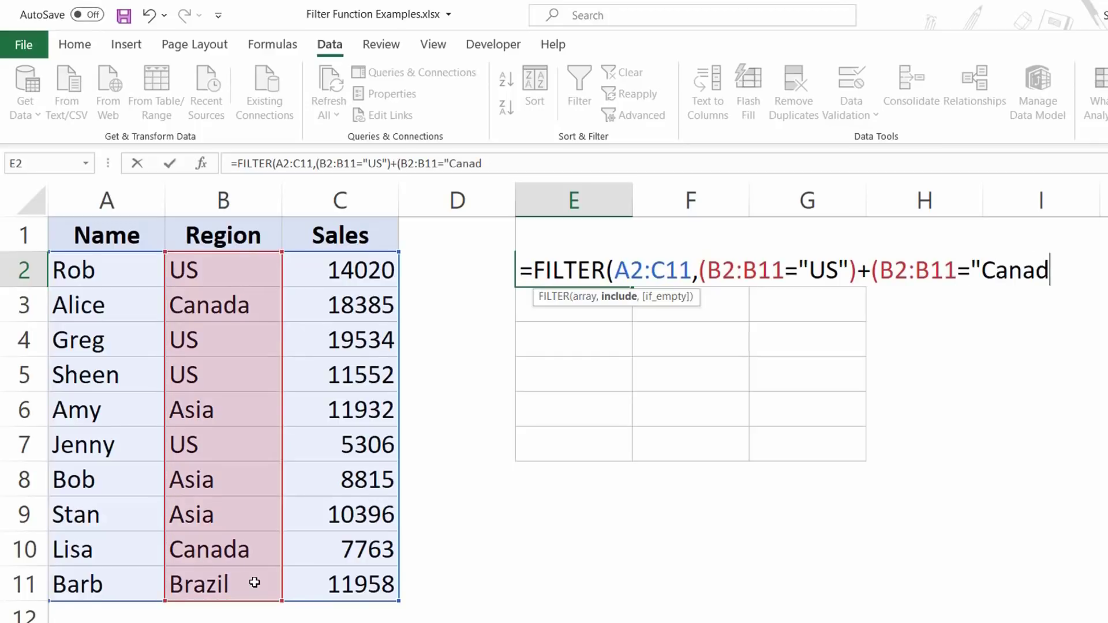
type("a\"))")
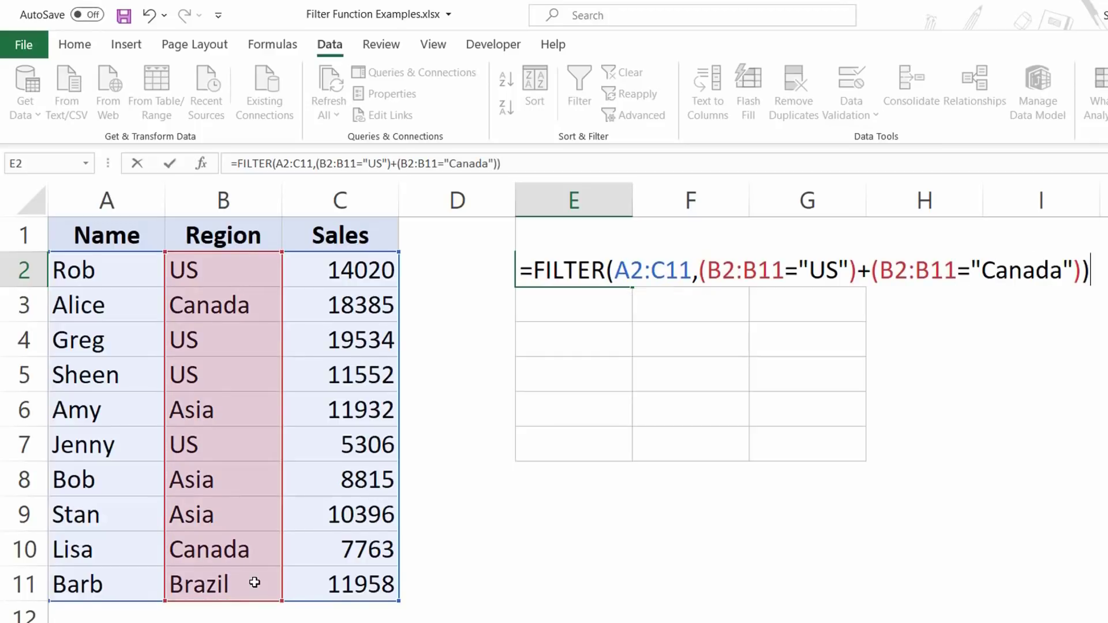
key("Return")
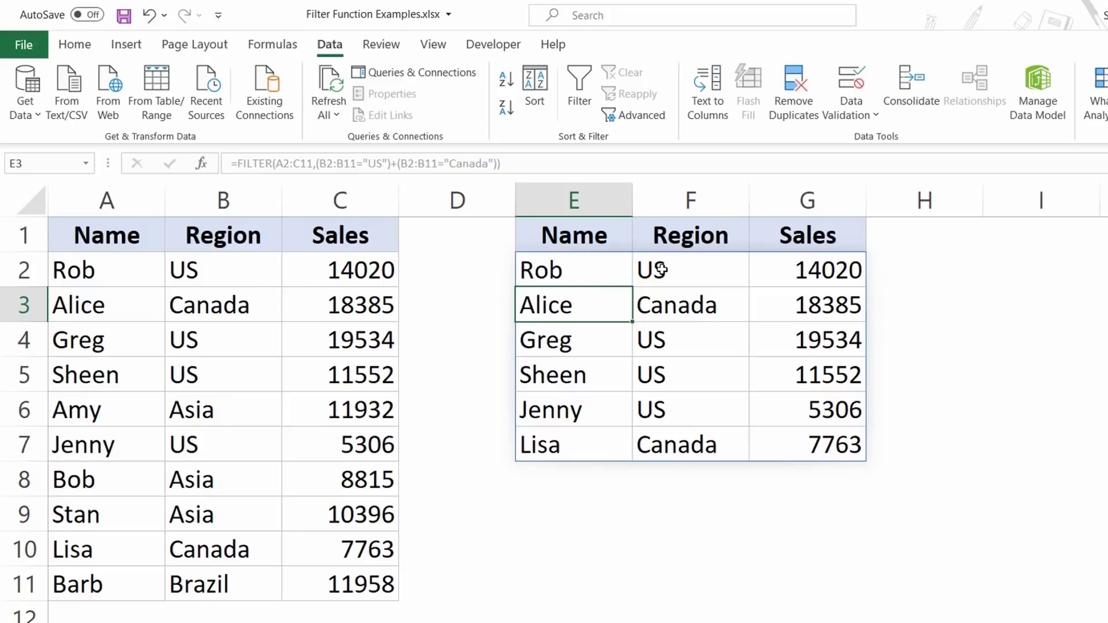
- Replace the formula in E2 with a new FILTER on A2:C11, opening the include argument with (B2:B11="US"
left_click(552, 277)
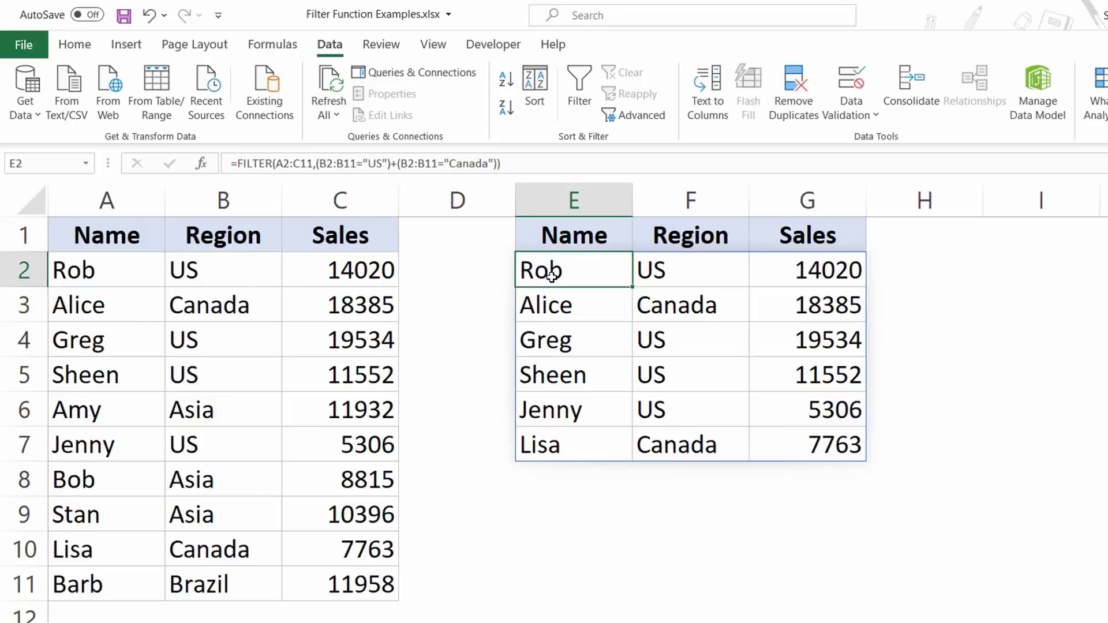
key("BackSpace")
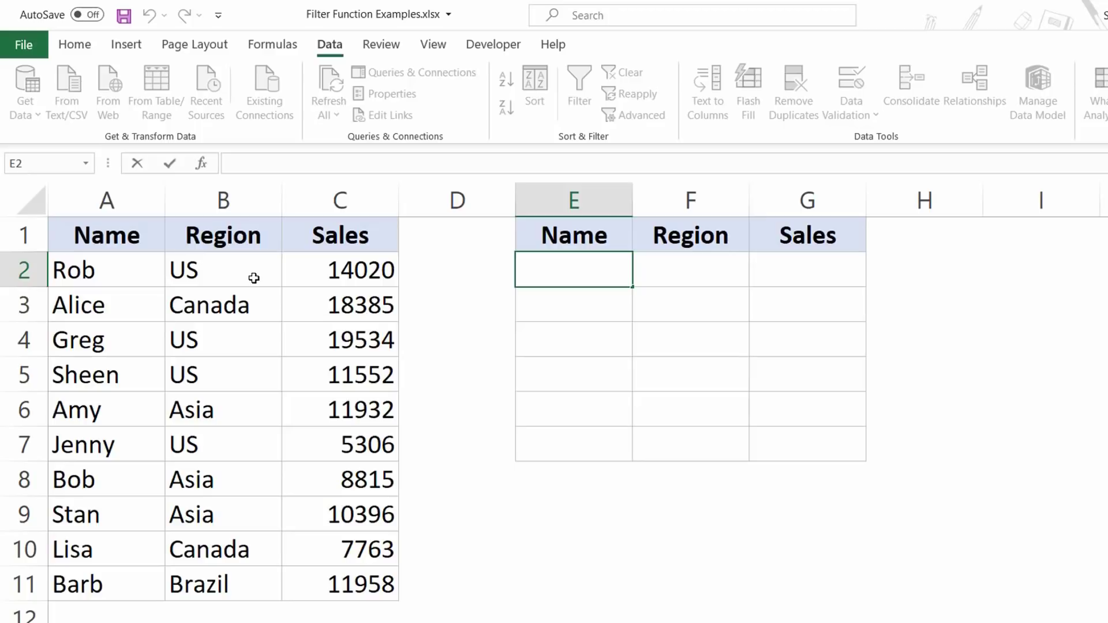
type("=fil")
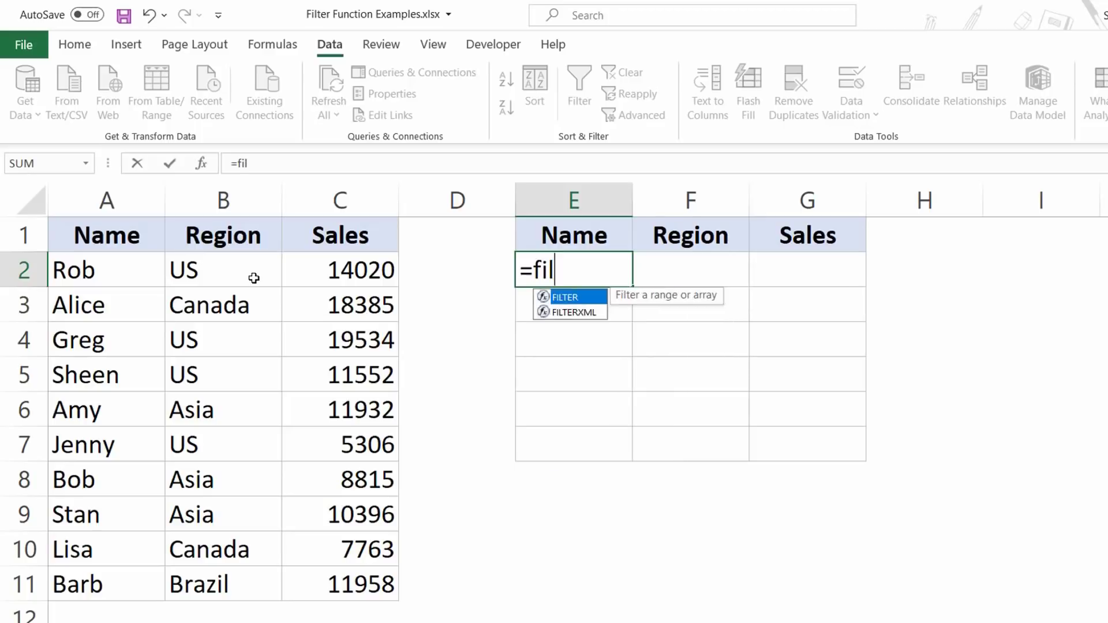
key("Tab")
left_click_drag(130, 267, 346, 572)
type(",")
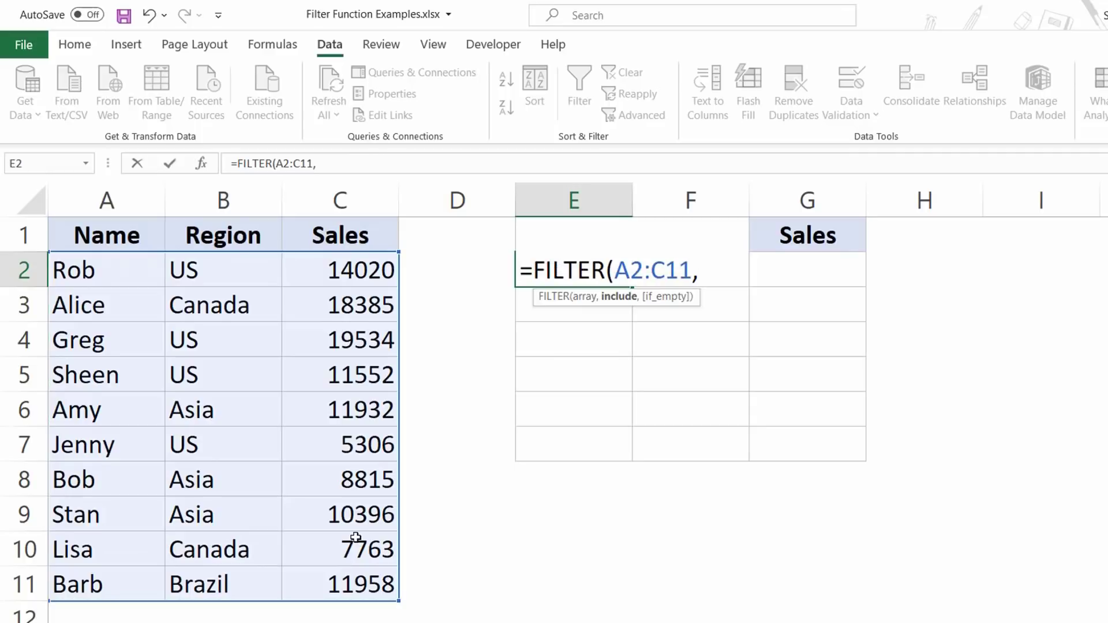
type("(")
left_click_drag(243, 284, 247, 578)
type("=\"US")
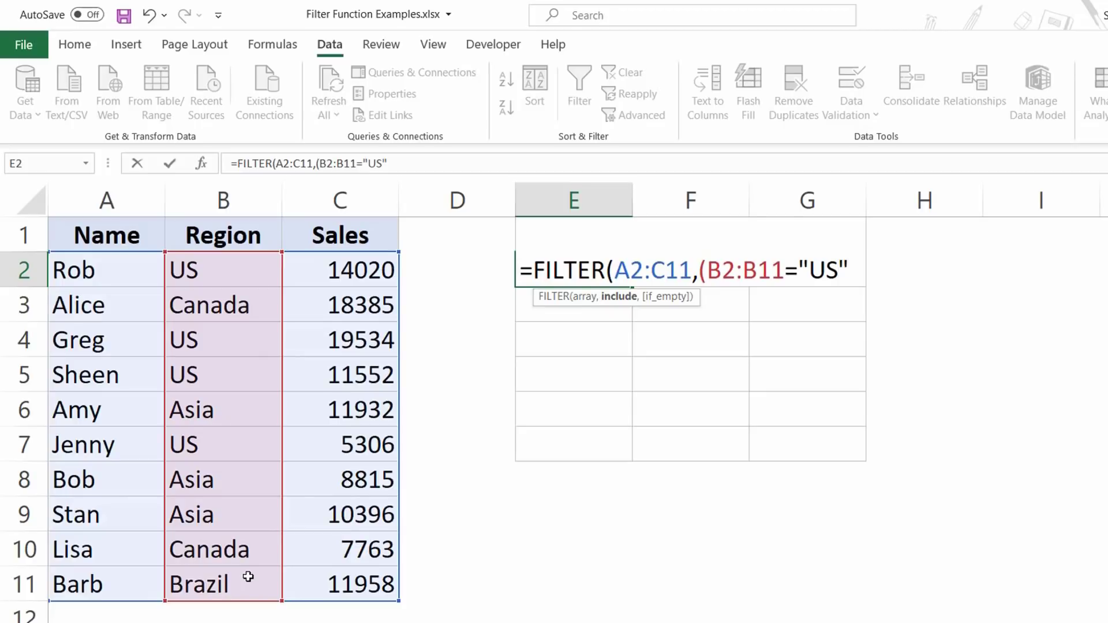
- Add +(C2:C11>10000) as the OR condition, enter the formula, and check the extracted regions and sales
type("\")+(")
left_click_drag(285, 267, 326, 584)
type(">10")
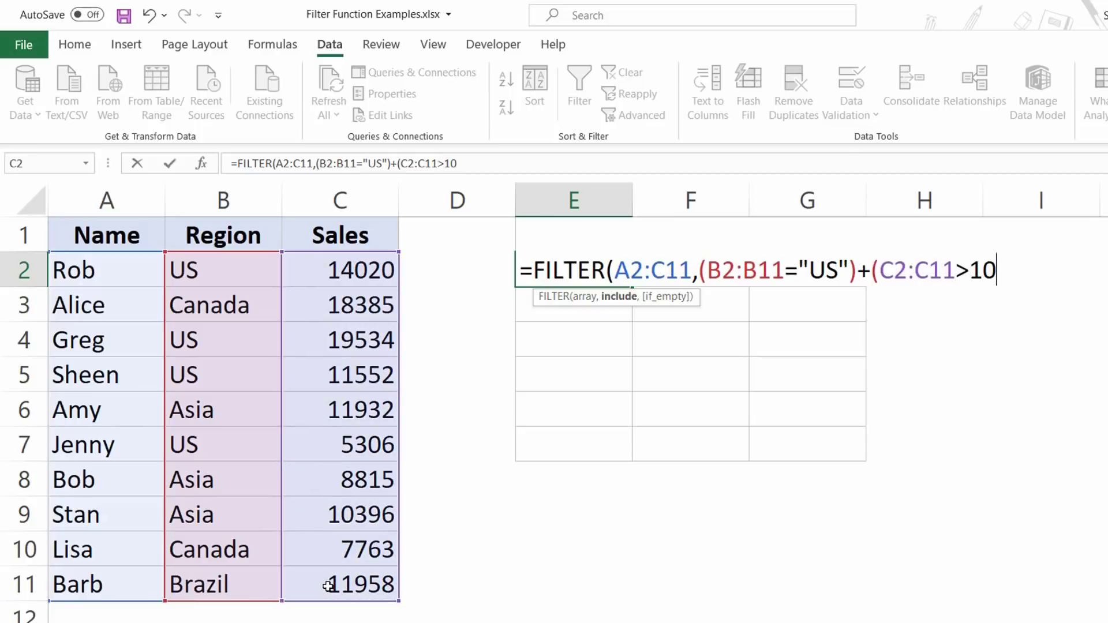
type("000))")
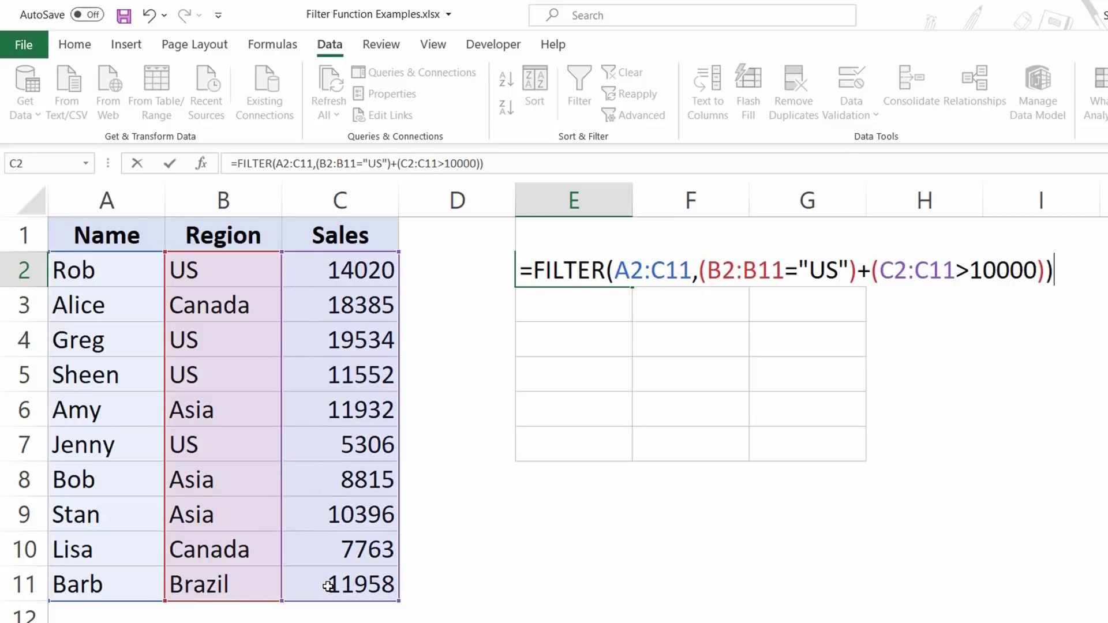
key("Return")
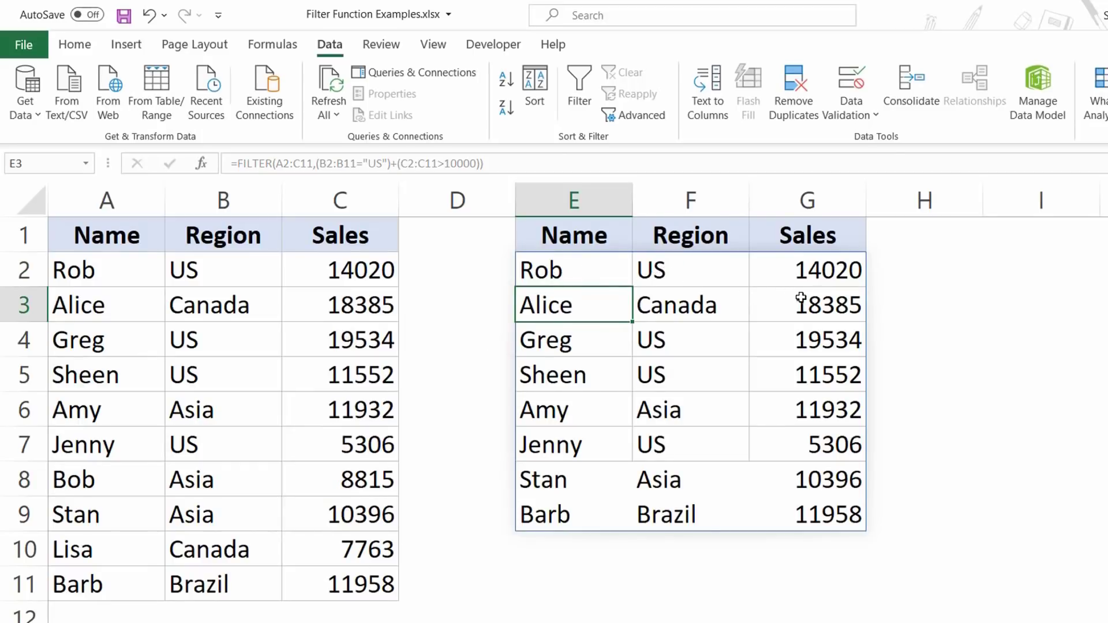
left_click(705, 312)
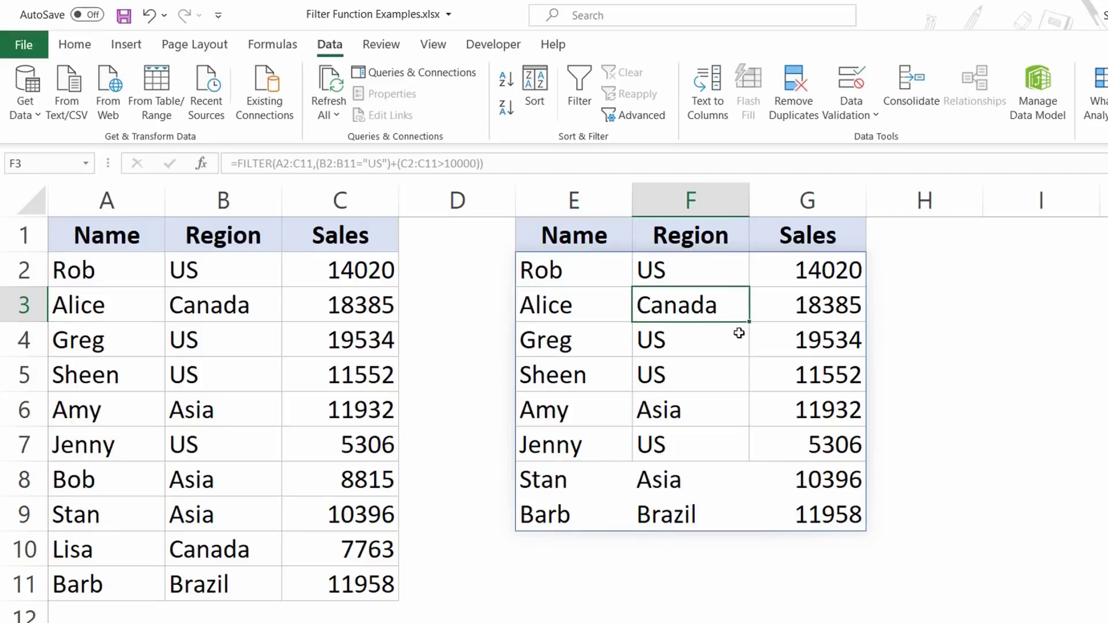
left_click(792, 410)
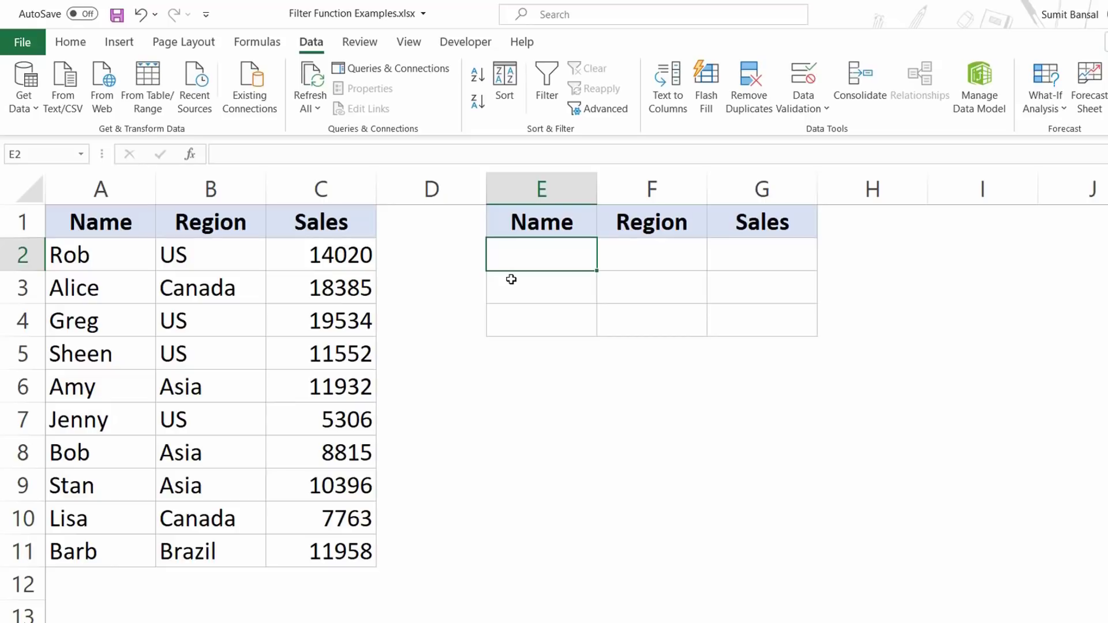
- Begin a FILTER formula in E2 with A2:C11 as the array and C2:C11 as the range to test
type("=fl")
key("BackSpace")
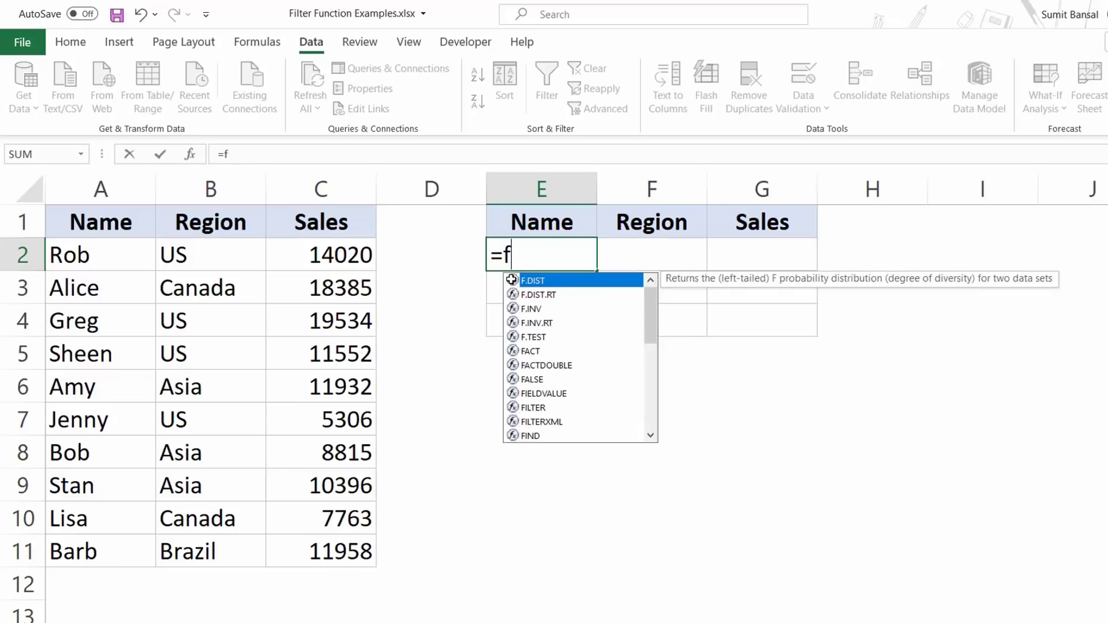
type("i")
key("Tab")
left_click_drag(116, 248, 295, 538)
type(",")
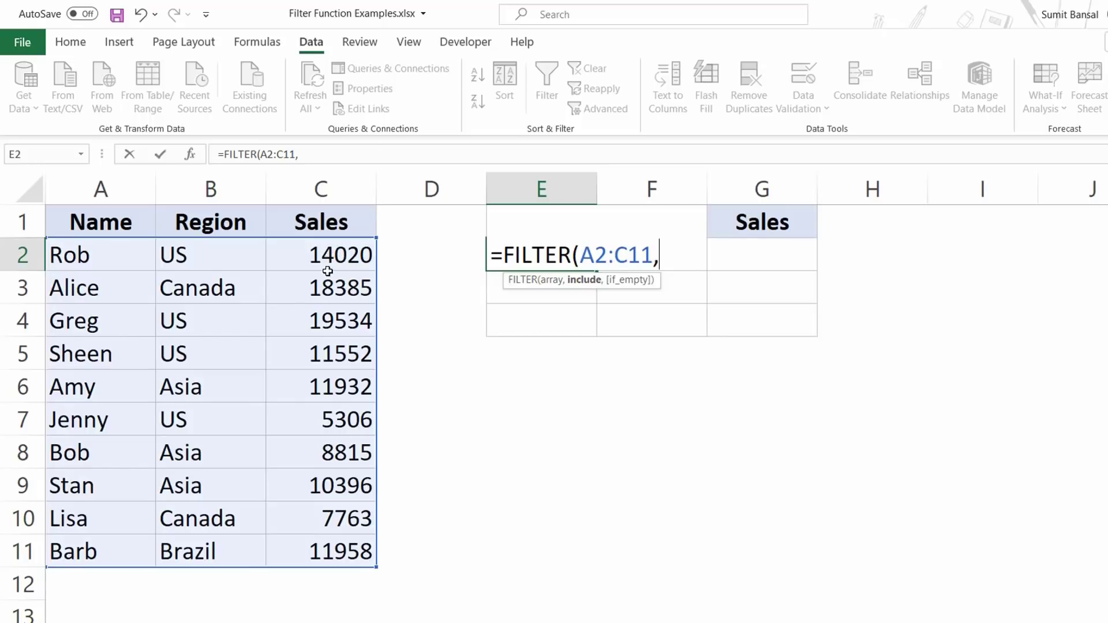
left_click_drag(324, 257, 327, 546)
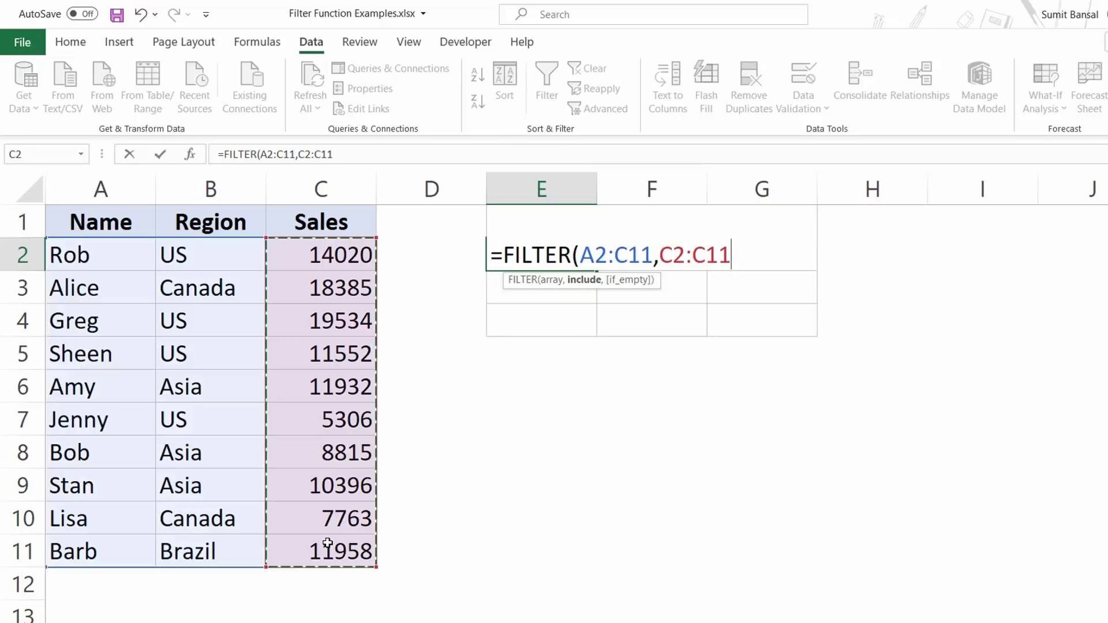
- Complete the condition as C2:C11>AVERAGE(C2:C11), enter the formula, and review the extracted sales records
type(">ave")
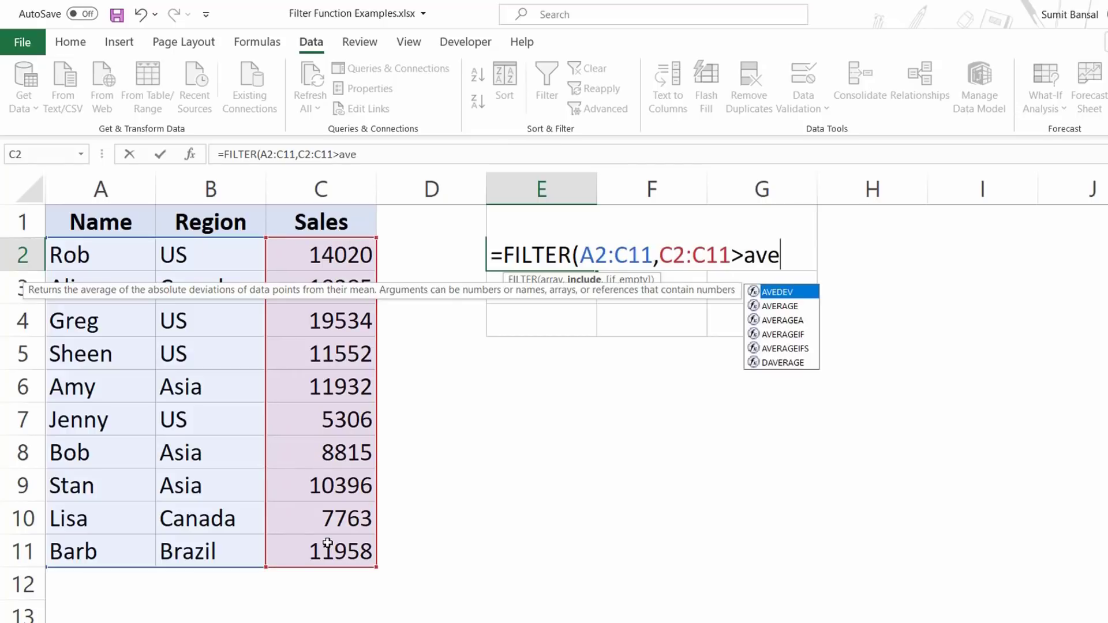
key("Tab")
key("BackSpace")
key("BackSpace")
key("BackSpace")
key("BackSpace")
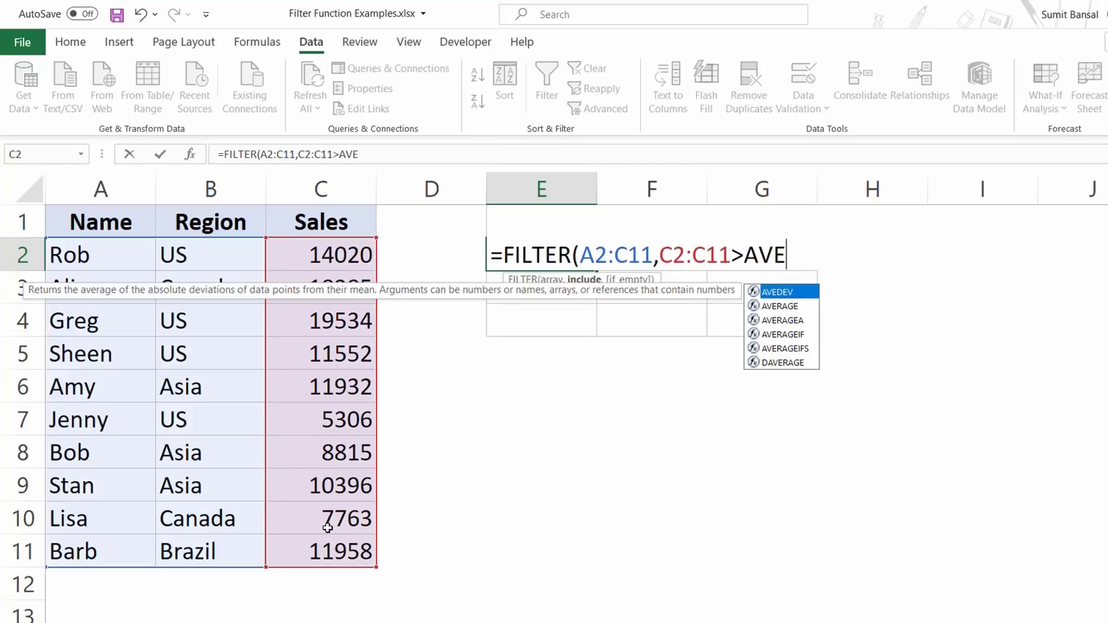
type("r")
key("Tab")
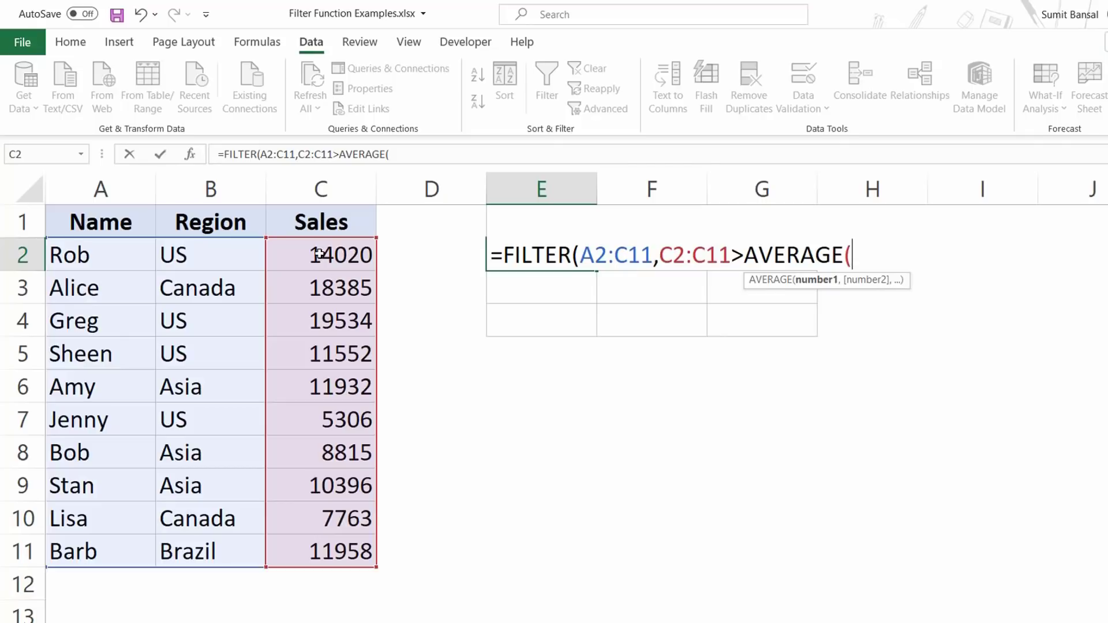
left_click_drag(319, 254, 312, 541)
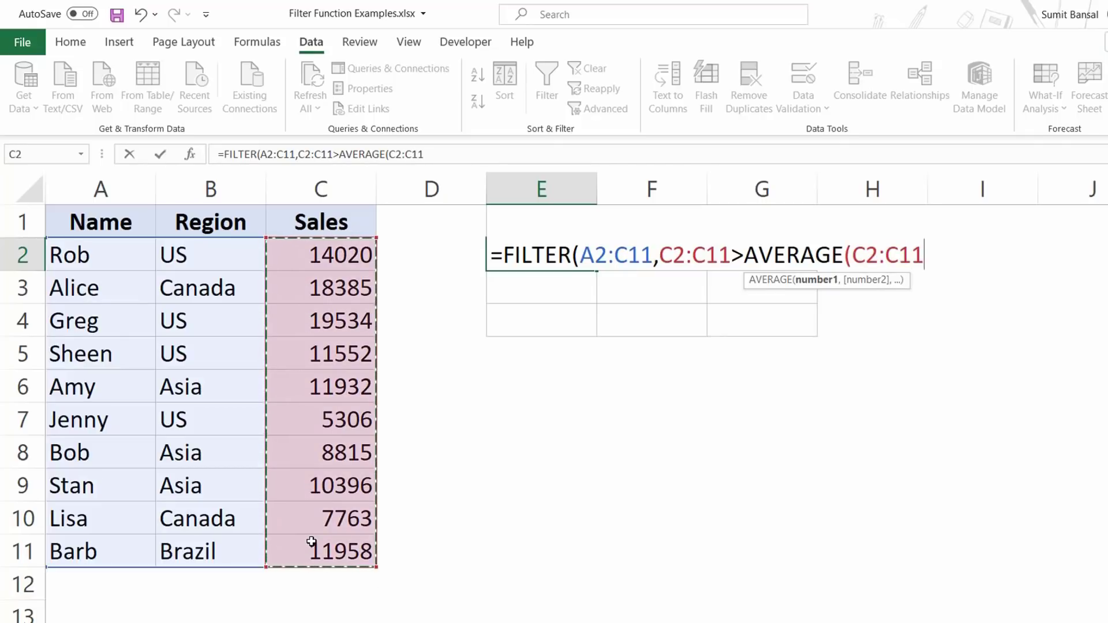
type("))")
key("Return")
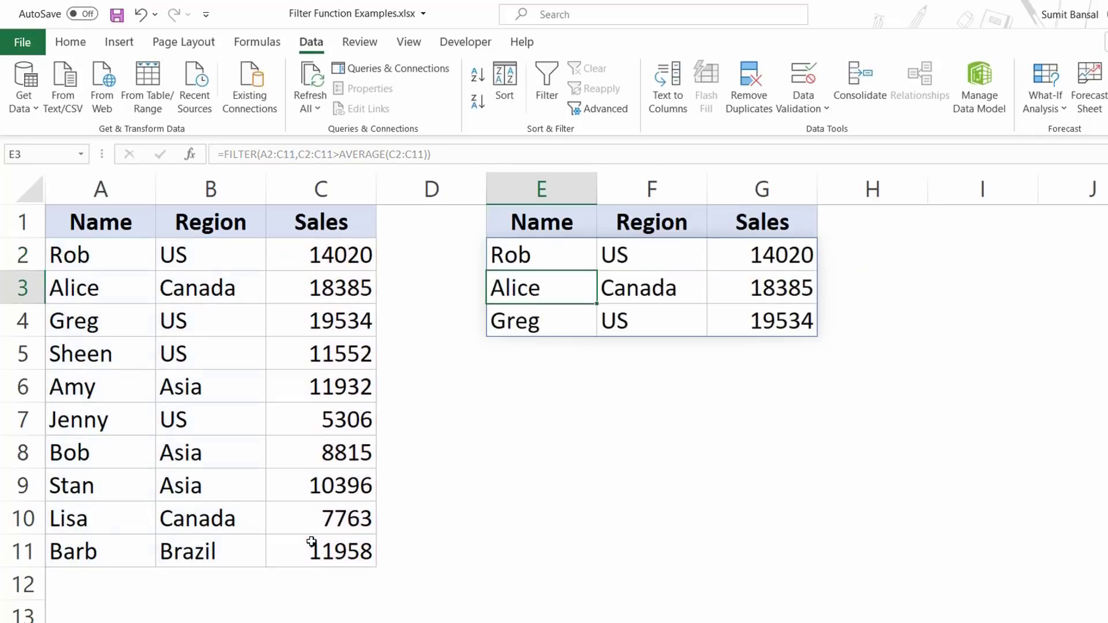
left_click(576, 256)
left_click_drag(632, 288, 767, 321)
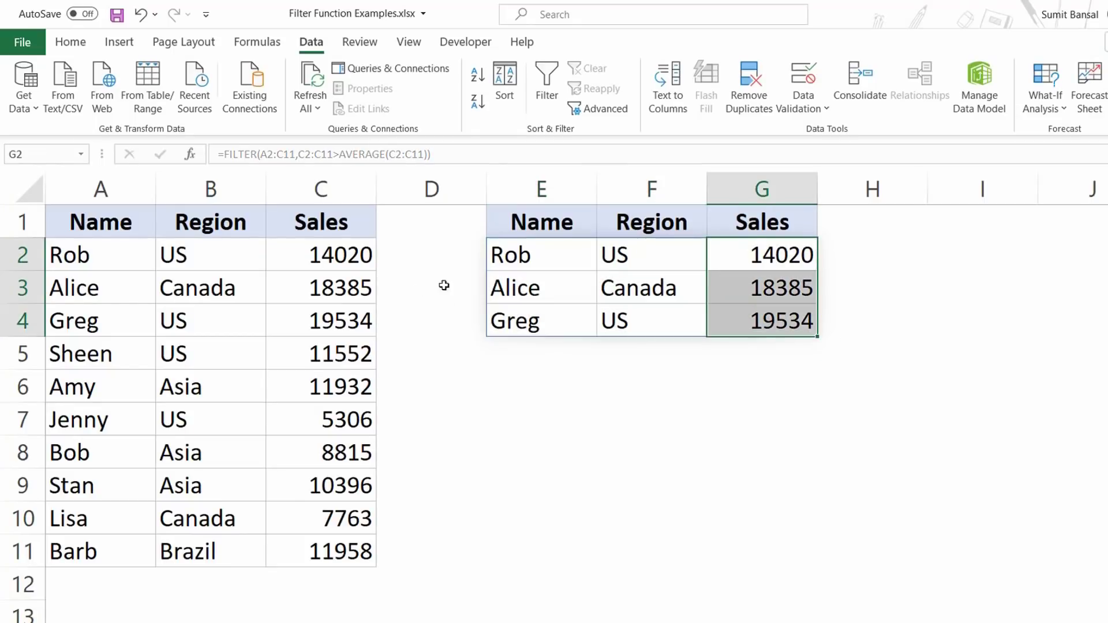
- Calculate the average sales in C12 with =AVERAGE(C2:C11) and compare it with the extracted sales in G2:G4
left_click(344, 587)
type("=Ave")
key("Tab")
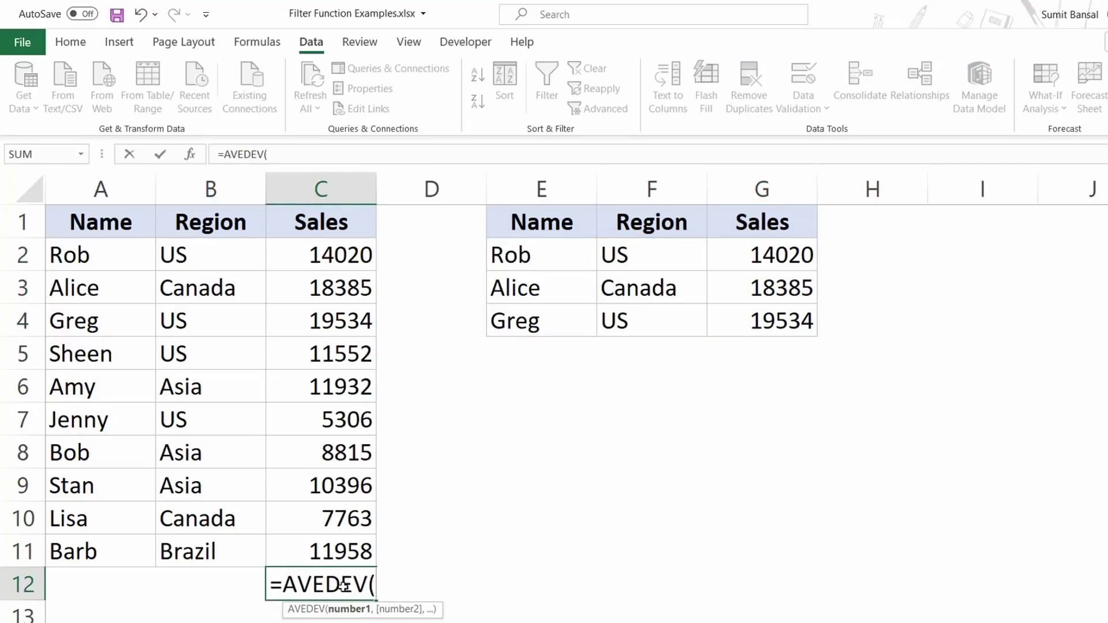
key("BackSpace")
key("BackSpace")
key("BackSpace")
key("BackSpace")
type("r")
key("Tab")
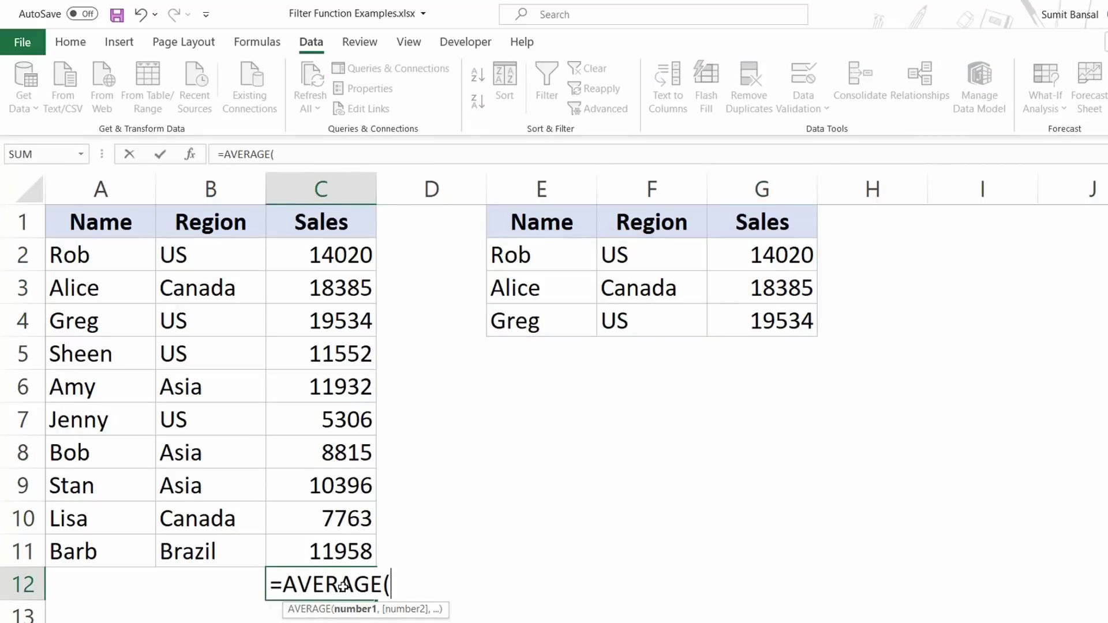
key("ctrl+Up")
key("Down")
key("ctrl+shift+Down")
type(")")
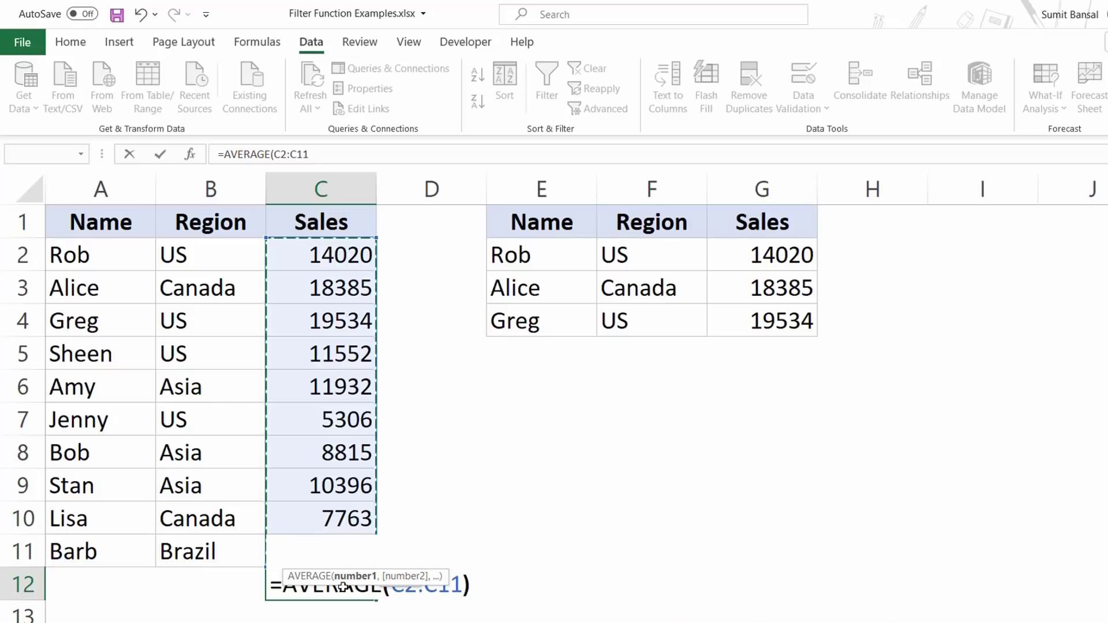
key("Return")
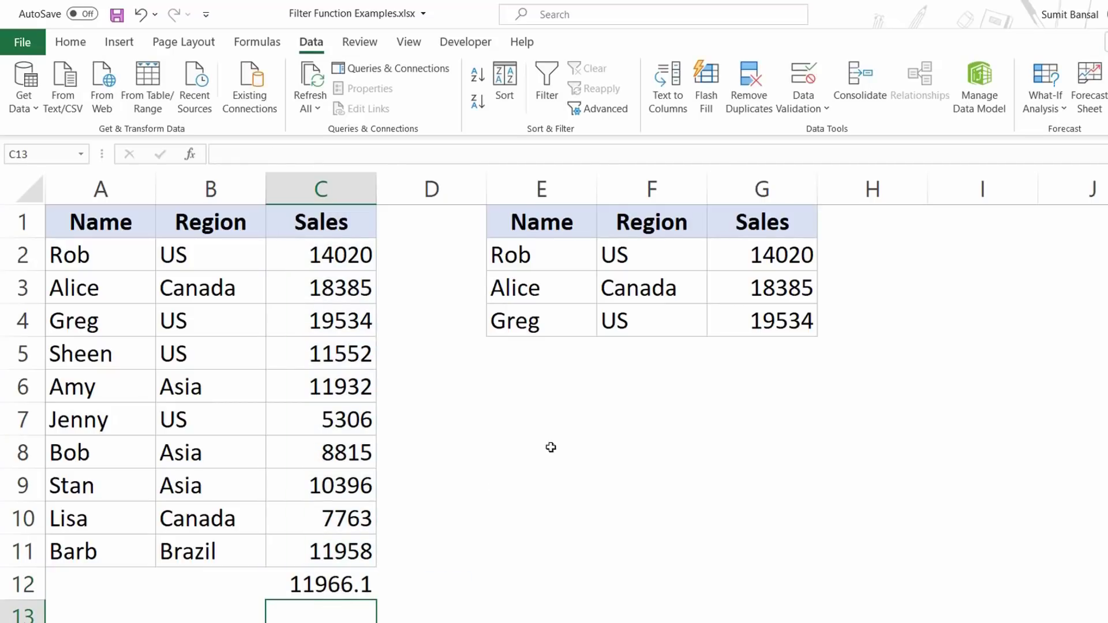
left_click_drag(741, 260, 716, 318)
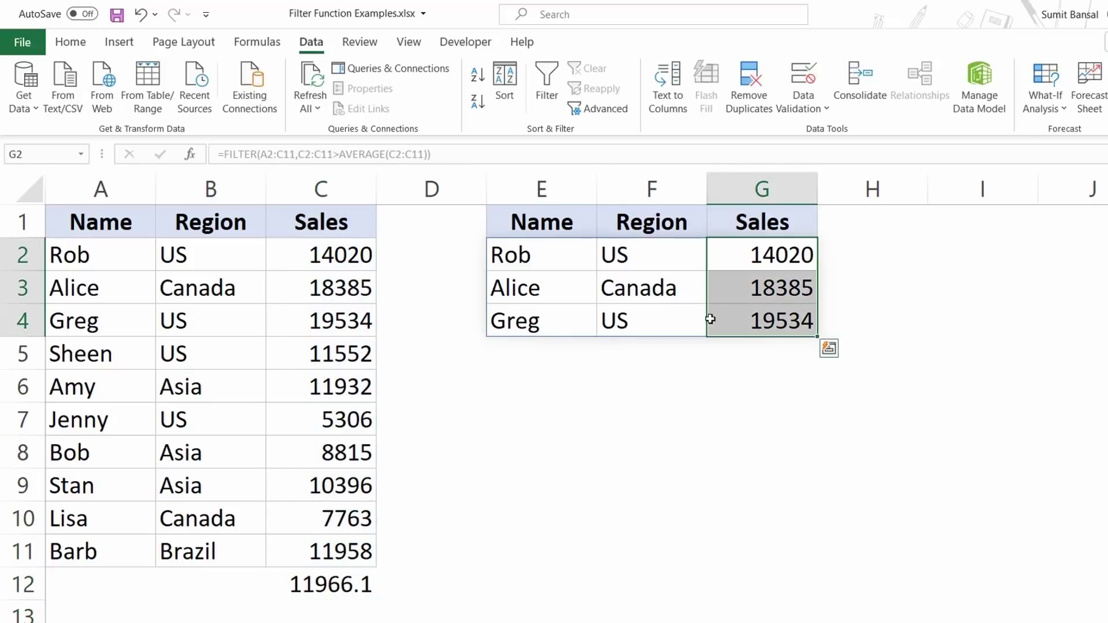
- Change the comparison operator in the E2 FILTER formula to < to extract the below-average sales records
left_click(581, 262)
key("F2")
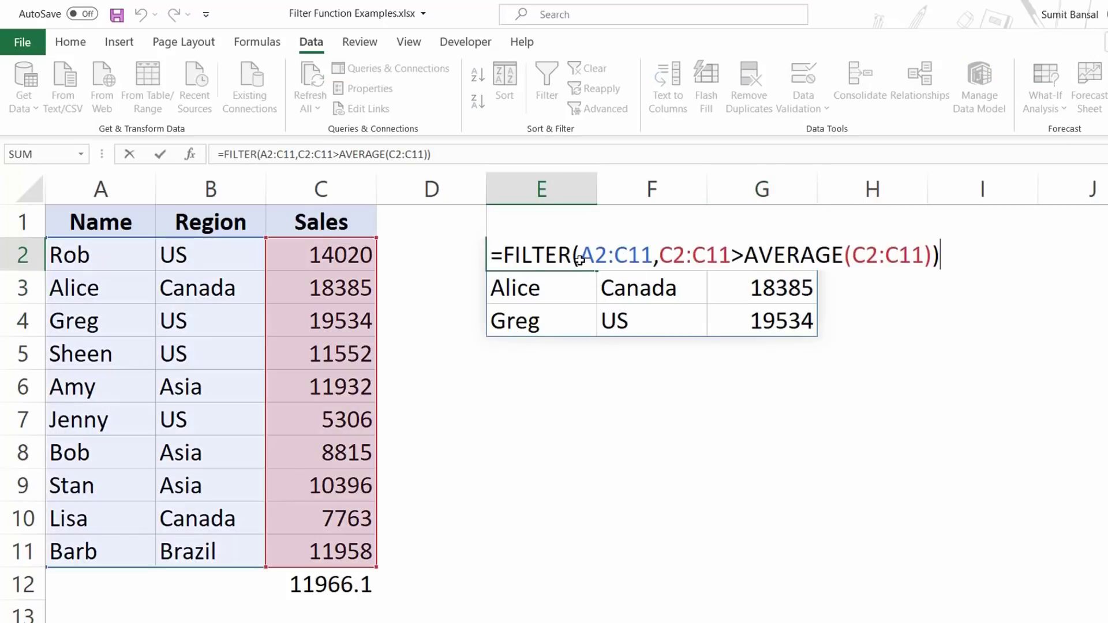
key("Left")
key("Left")
key("Left")
key("Left")
key("Left")
key("Left")
key("Left")
key("Left")
key("Left")
key("Left")
key("Left")
key("Left")
key("Left")
key("Left")
key("Left")
key("Left")
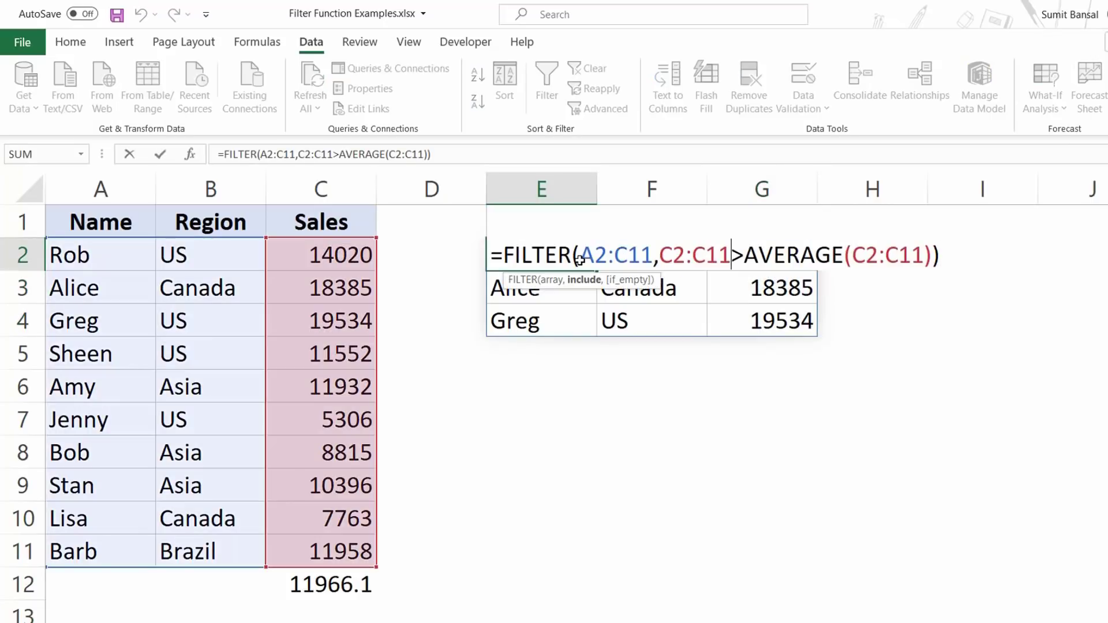
key("shift+Right")
type("<")
key("Return")
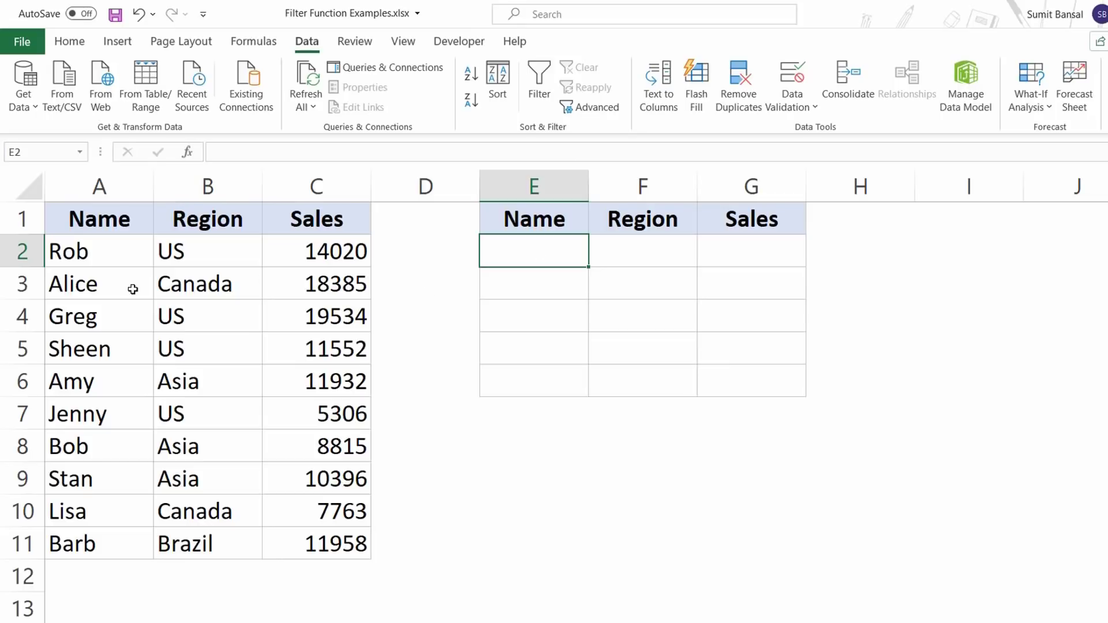
- Look at Alice's record in row 3 and begin a FILTER formula in E2 with A2:C11 as the array
left_click_drag(132, 288, 323, 289)
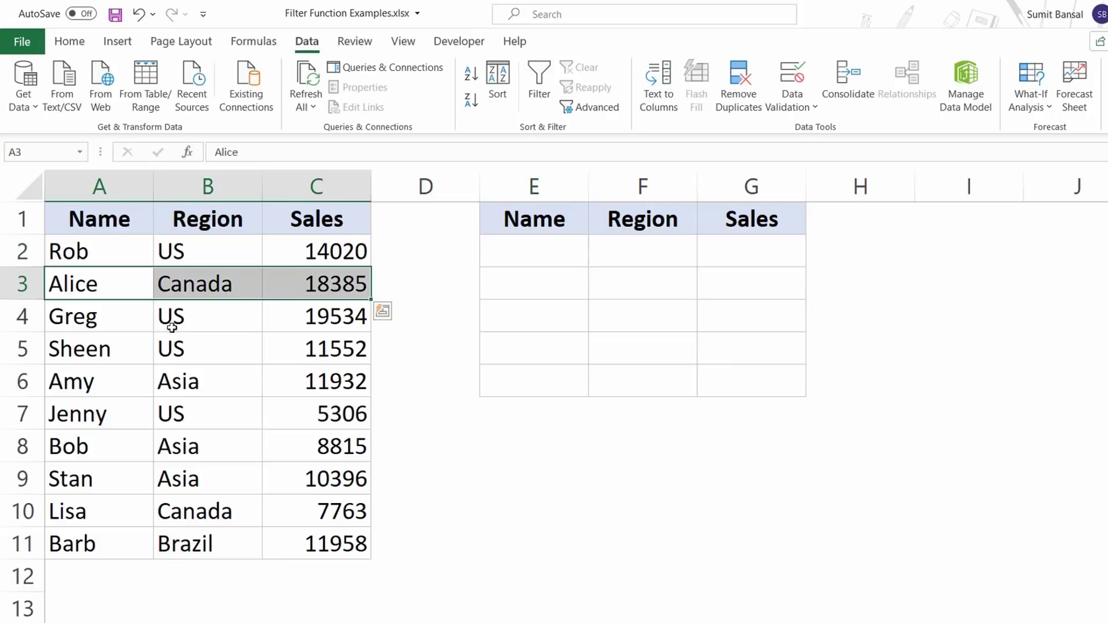
left_click(498, 249)
type("=fi")
key("Tab")
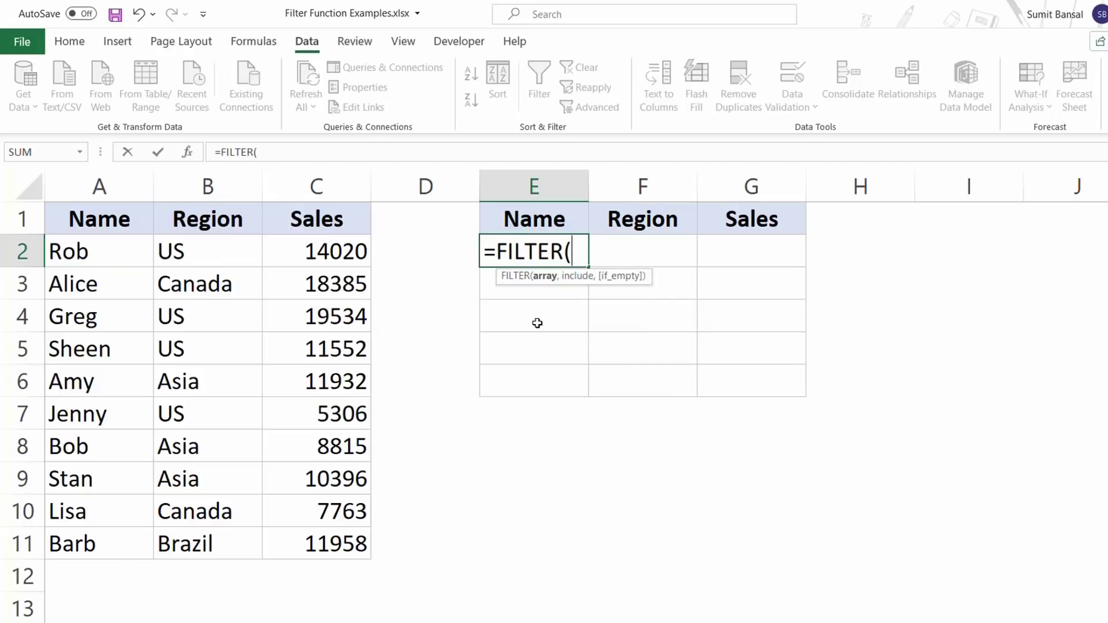
left_click(128, 261)
left_click_drag(129, 261, 339, 559)
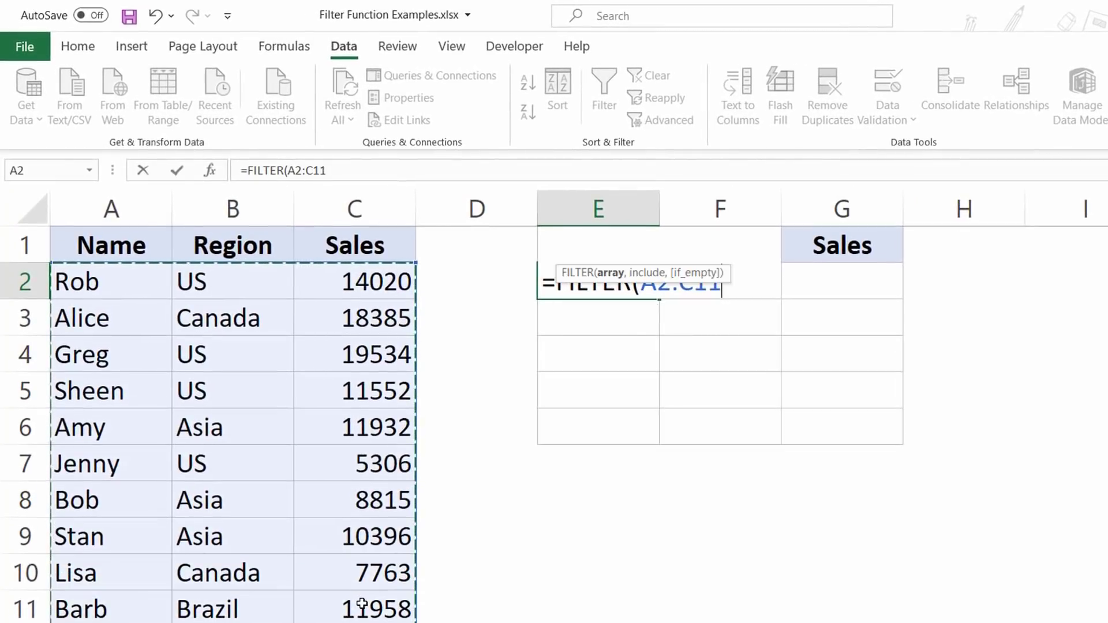
type(",")
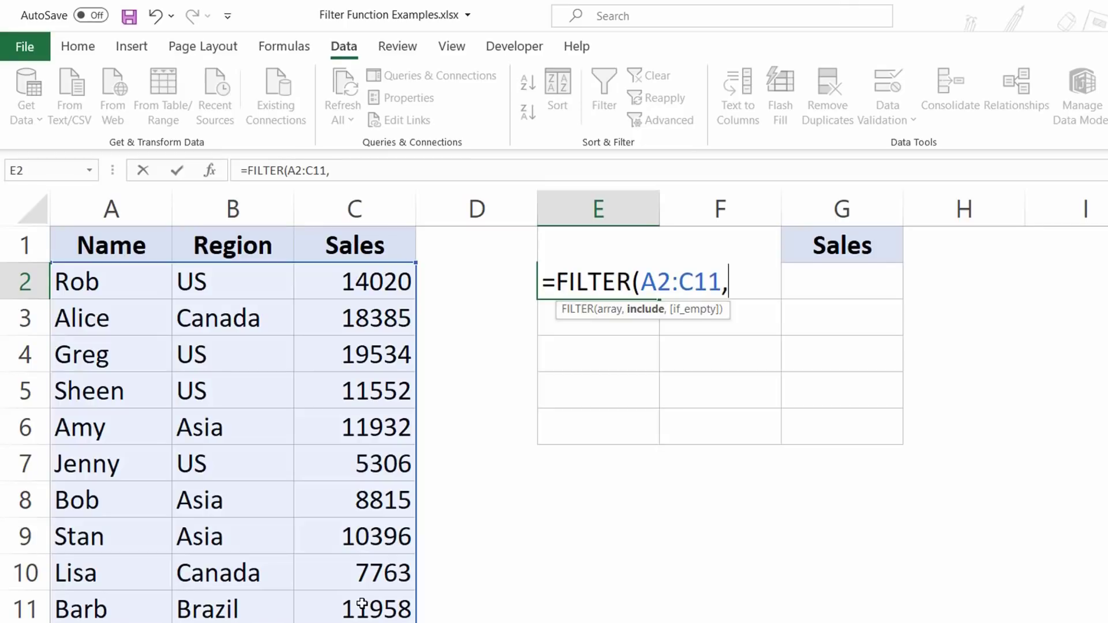
- Begin the include condition of the E2 FILTER formula with MOD, using ROW(A2:A11)-1 as its number
type("M")
type("od")
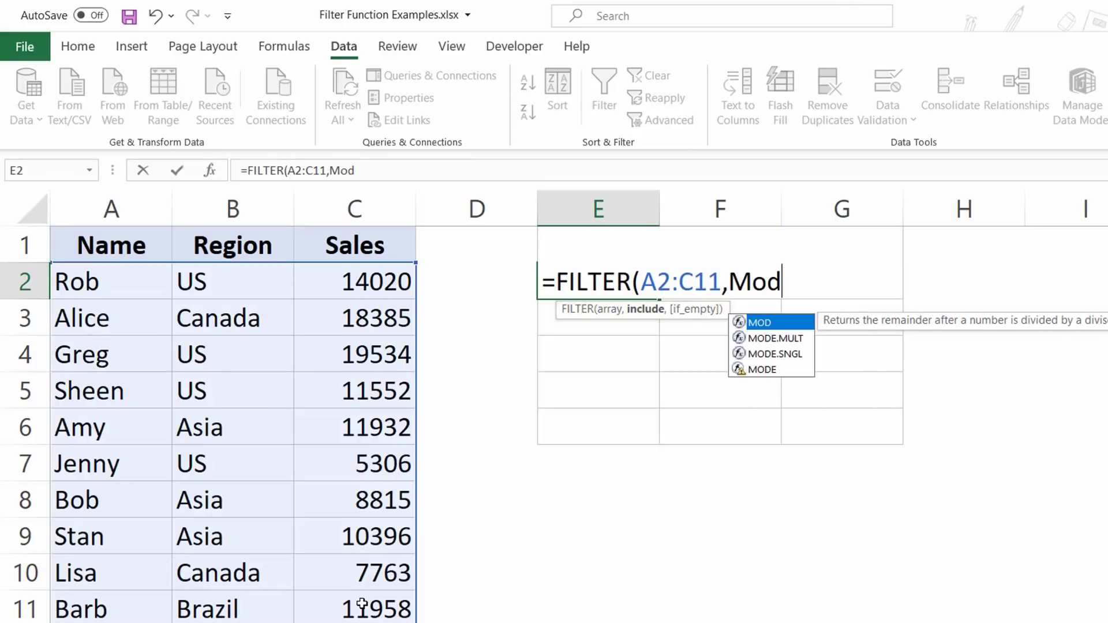
key("Tab")
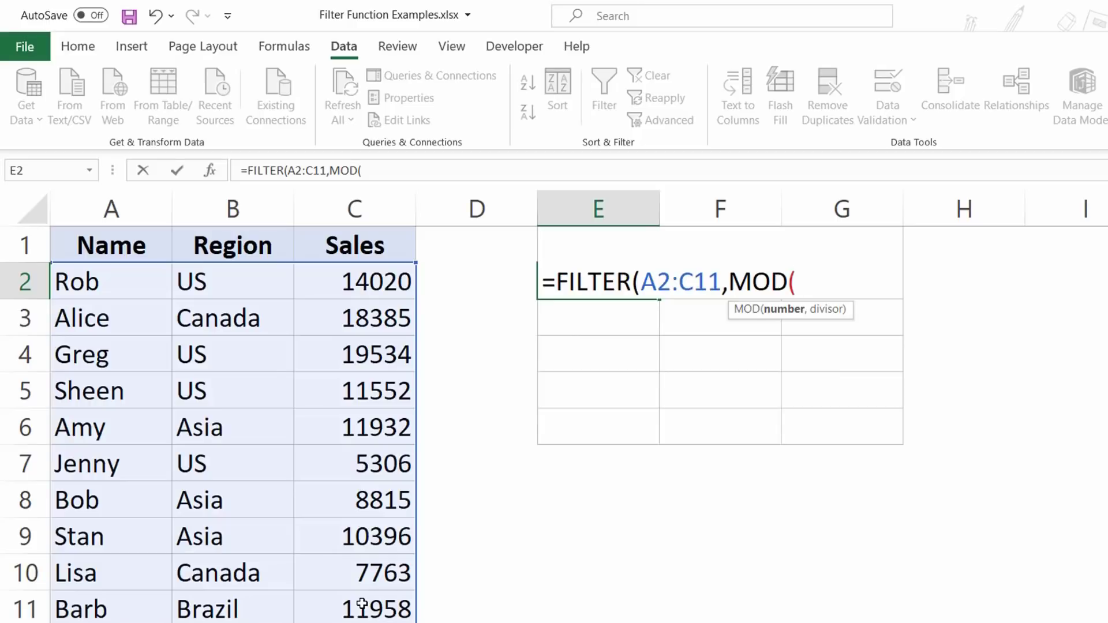
type("ROW")
key("Tab")
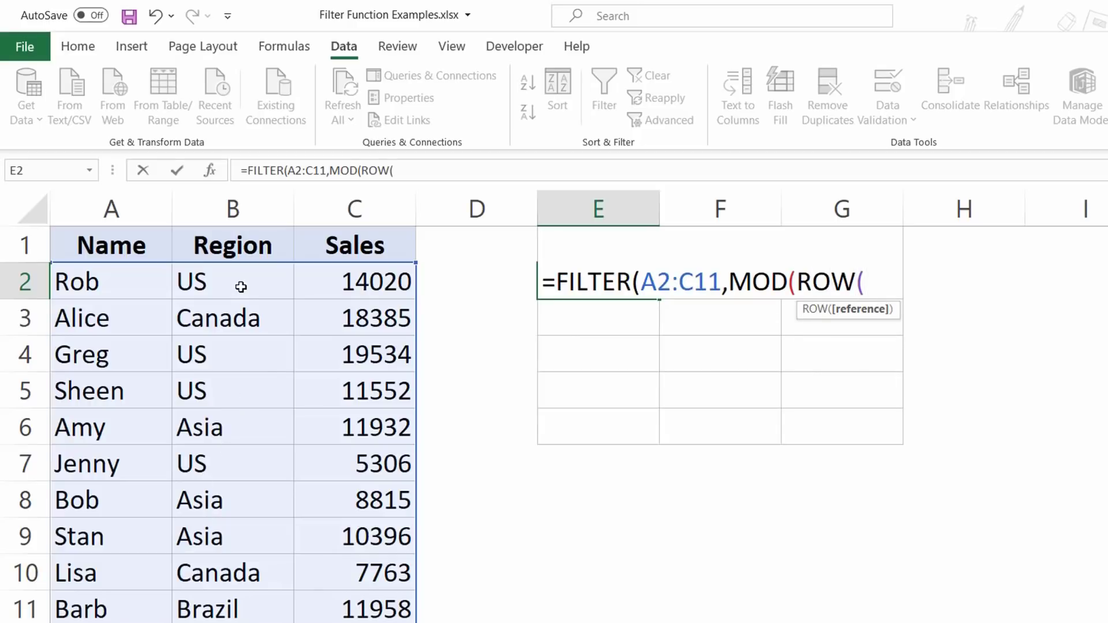
left_click_drag(144, 287, 145, 604)
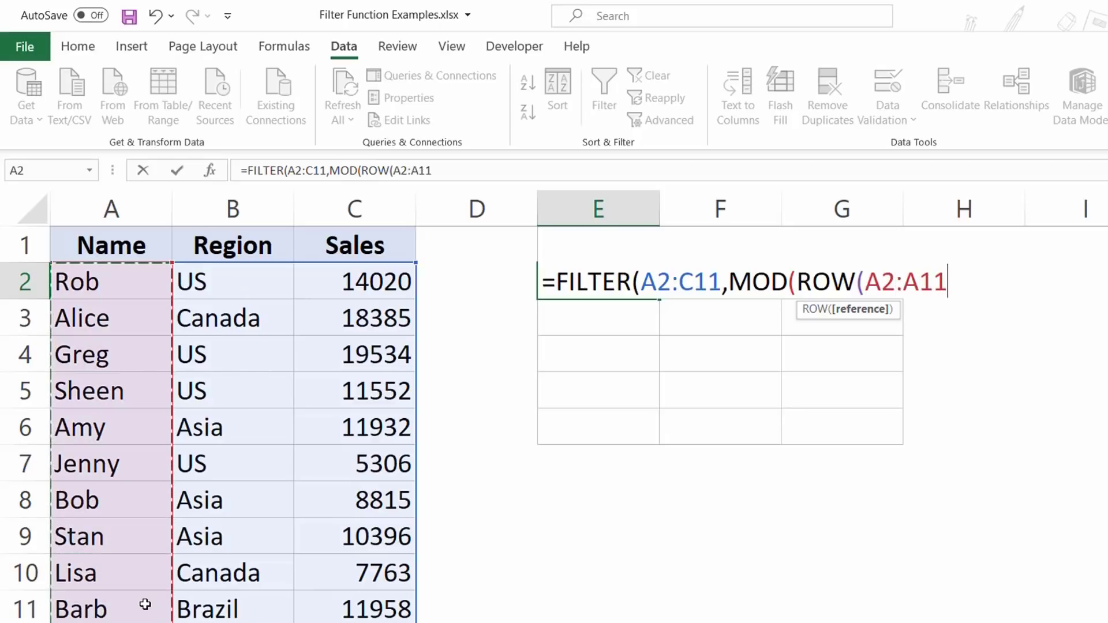
type(")-1")
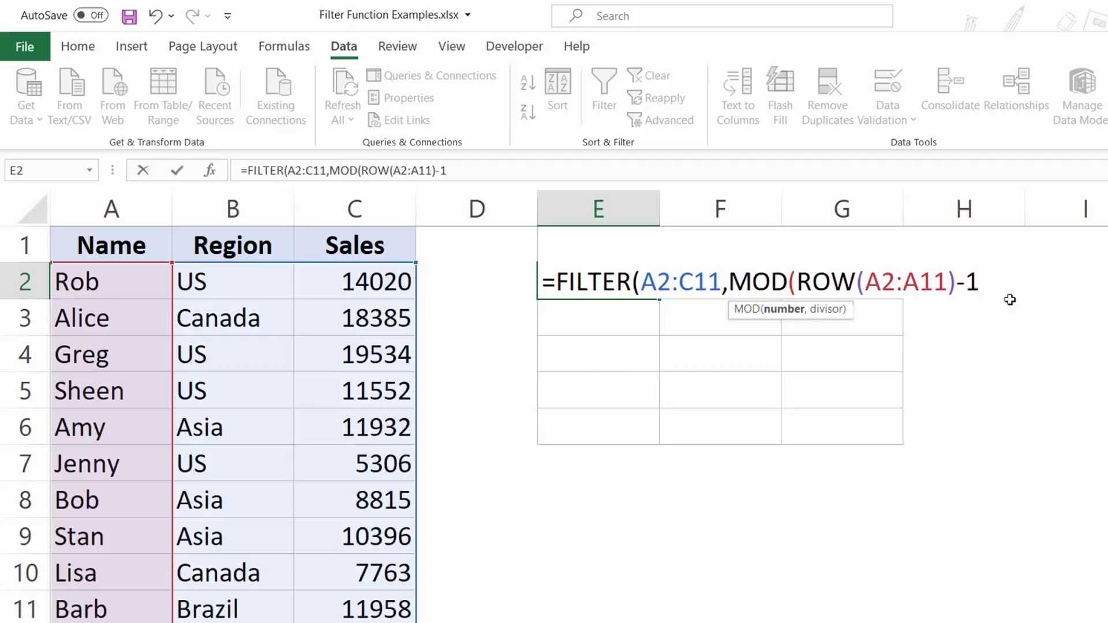
- Complete the MOD condition with divisor 2 and =0, and enter the FILTER formula to extract every even-numbered record
type(",2")
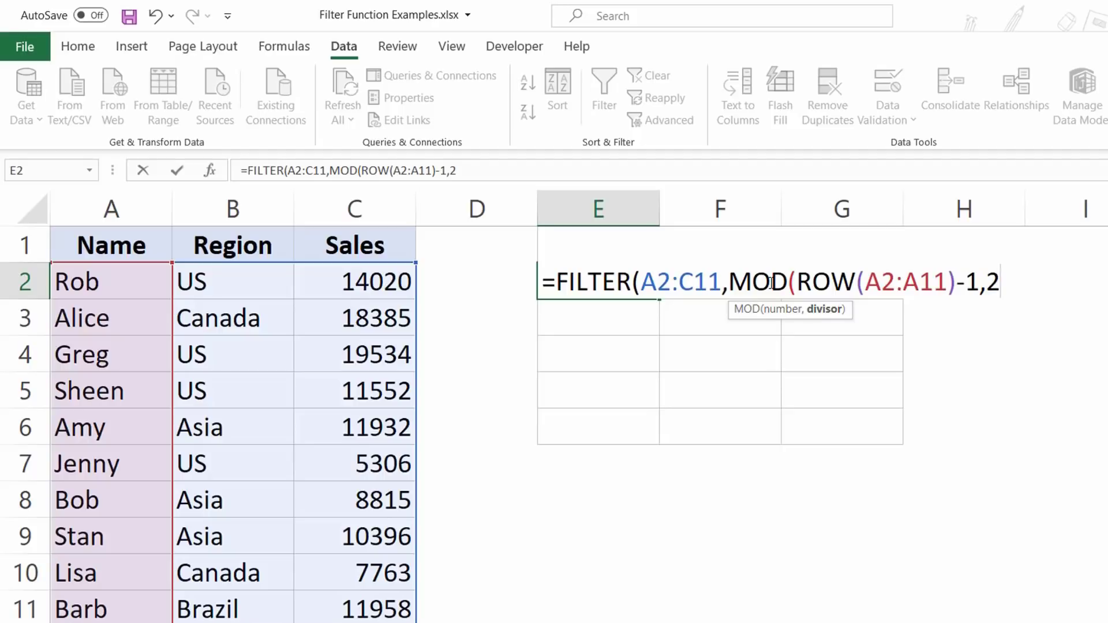
type(")")
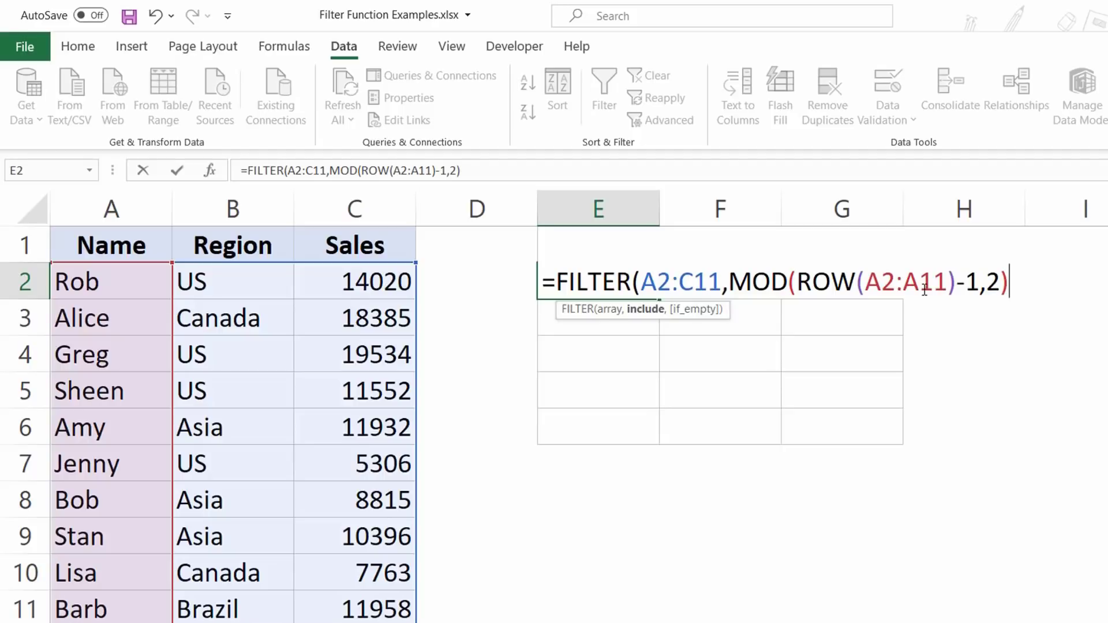
type("=0)")
key("Return")
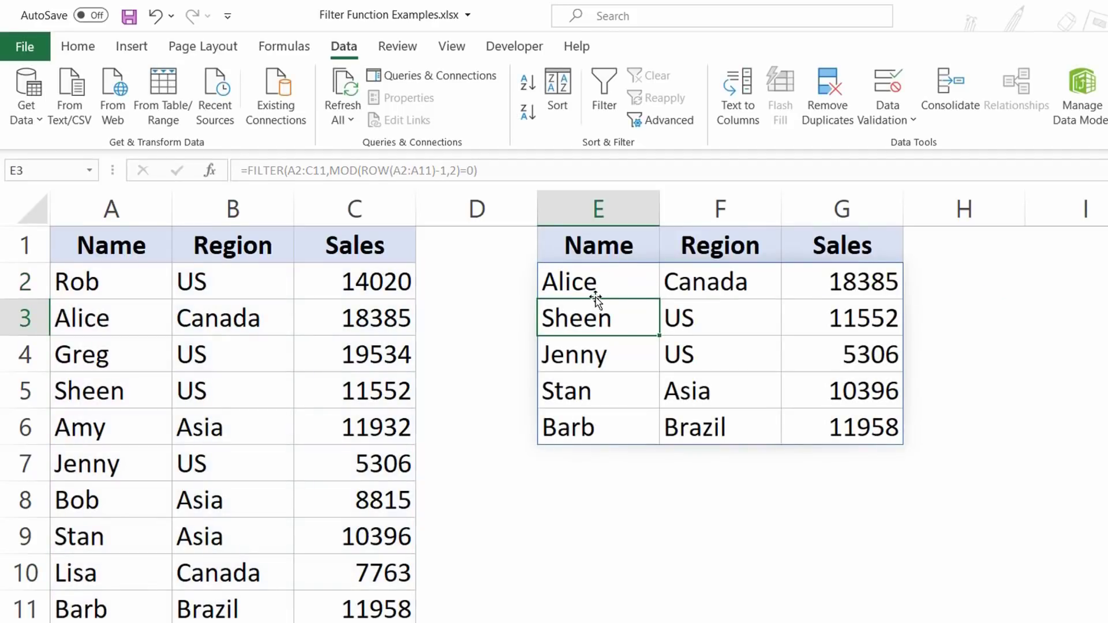
- Compare the source records in rows 3, 5 and 7 with the extracted list
left_click_drag(80, 316, 324, 315)
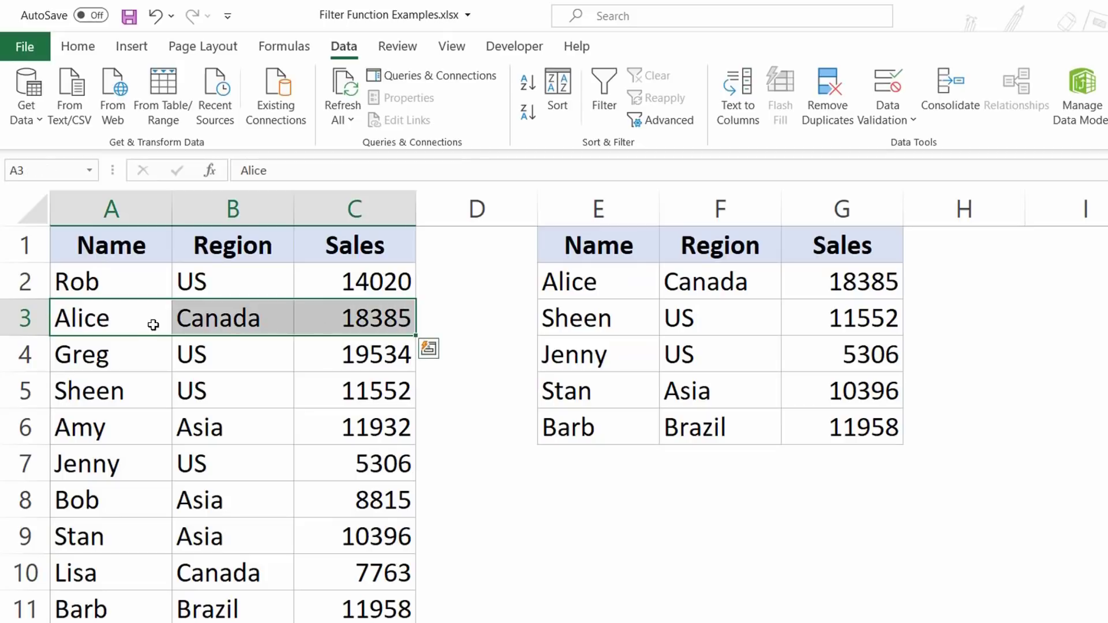
left_click(116, 392)
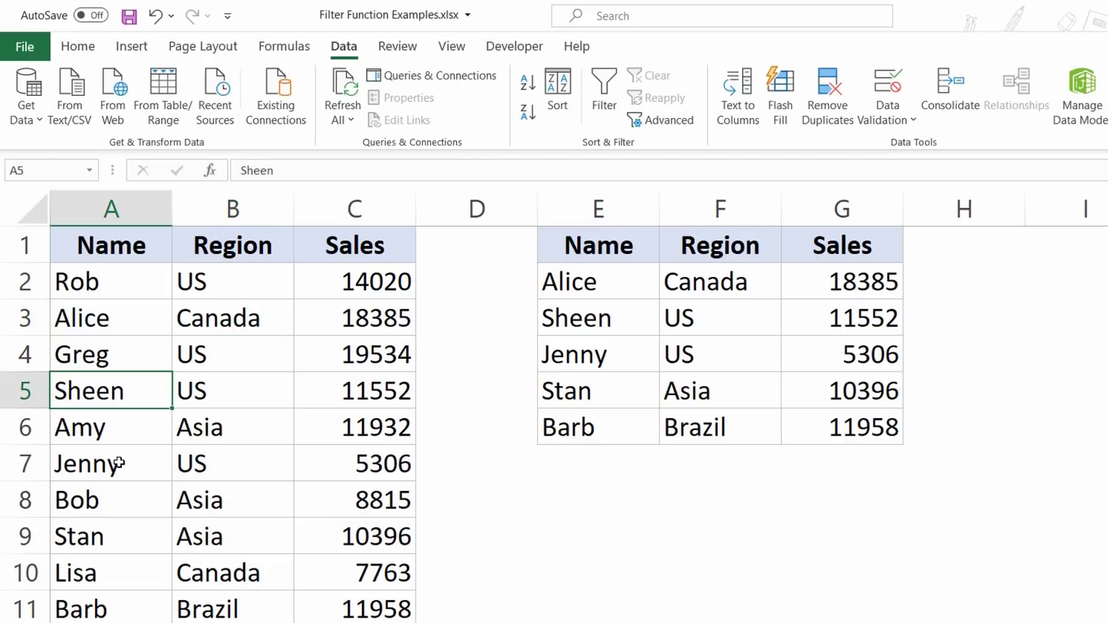
left_click(116, 461)
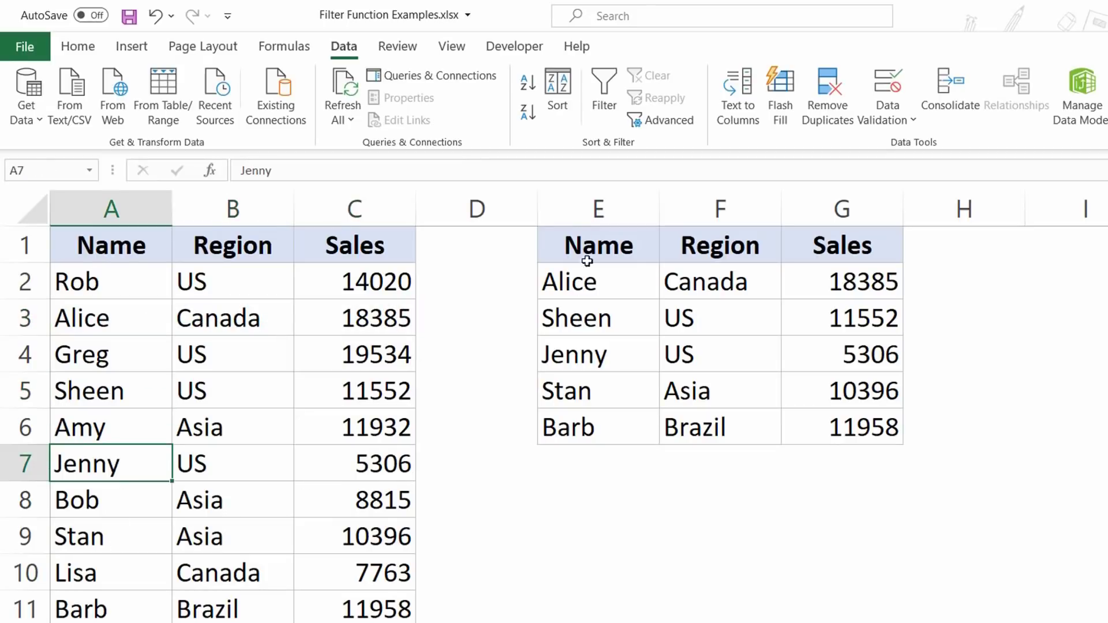
- Change the MOD comparison value in the E2 FILTER formula to 1 to extract the odd-numbered records
left_click(589, 287)
key("F2")
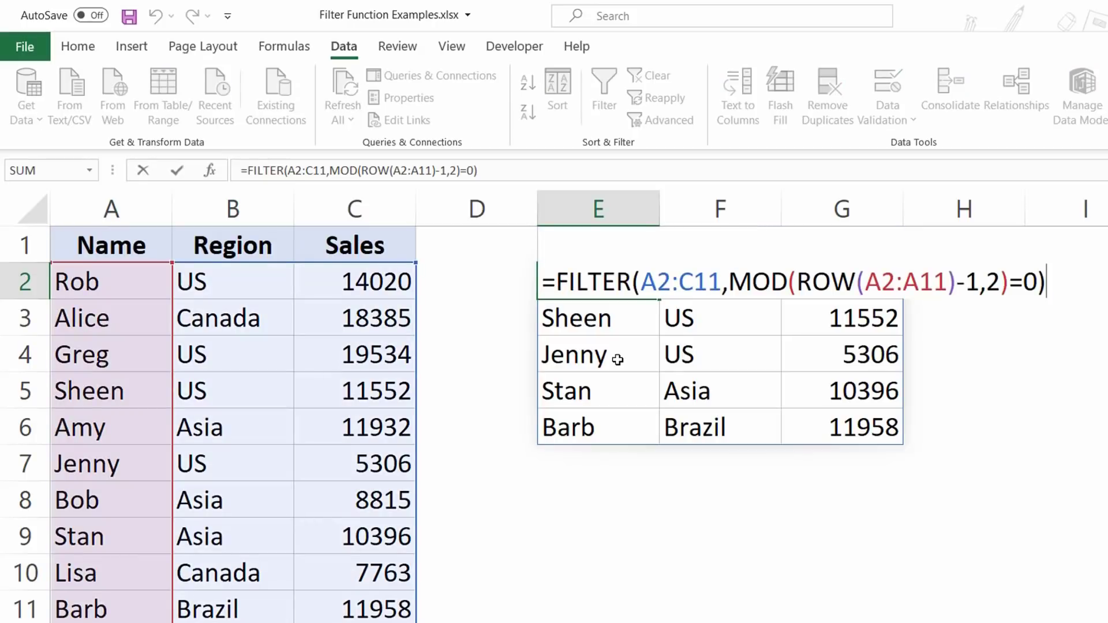
key("Left")
key("Left")
key("Left")
key("Right")
key("shift+Right")
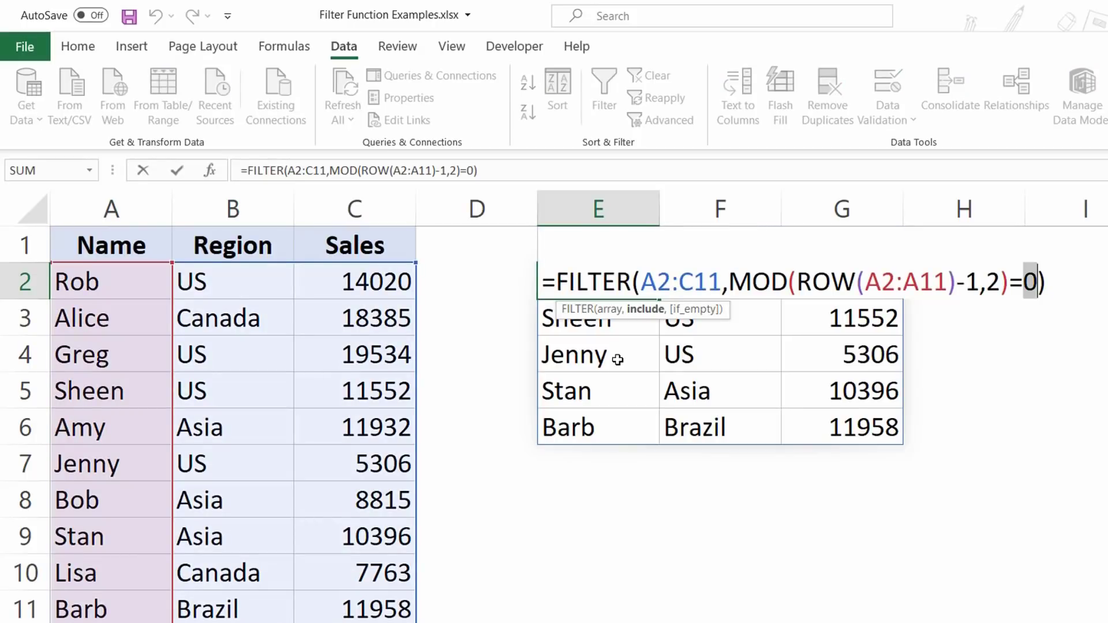
type("1")
key("Return")
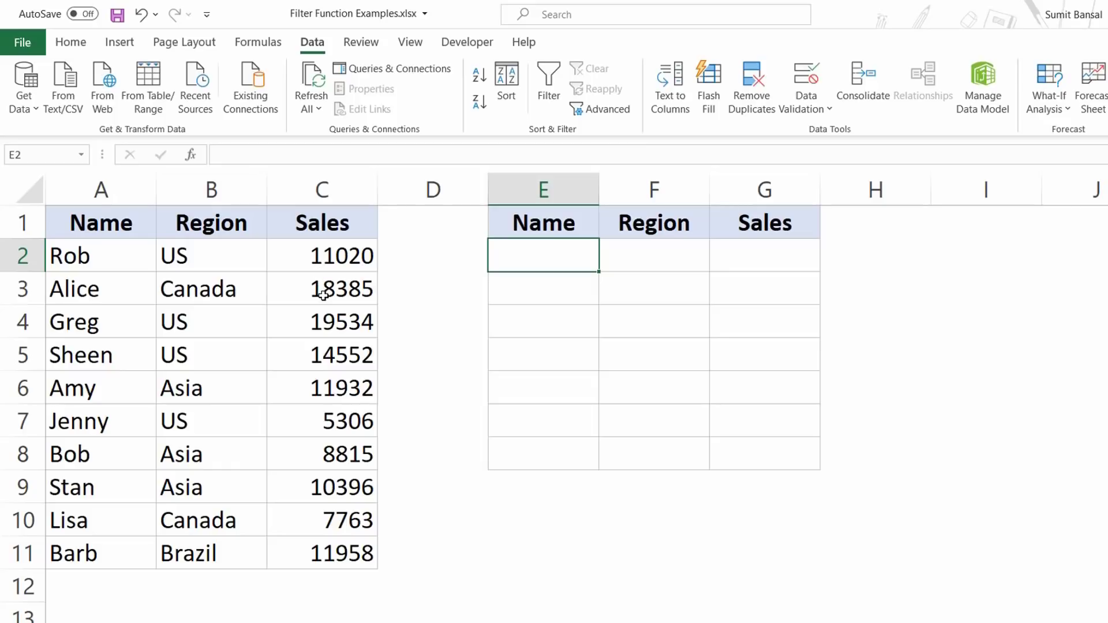
- Enter a FILTER formula in E2 that extracts the A2:C11 records where C2:C11>10000
type("=filter(")
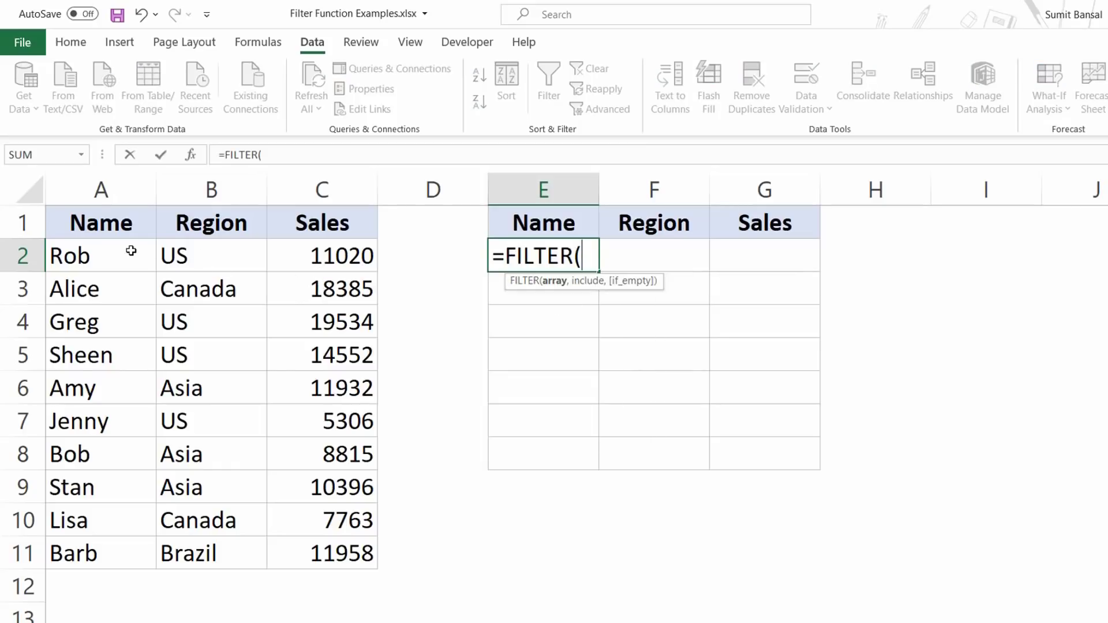
left_click_drag(131, 250, 322, 545)
type(",")
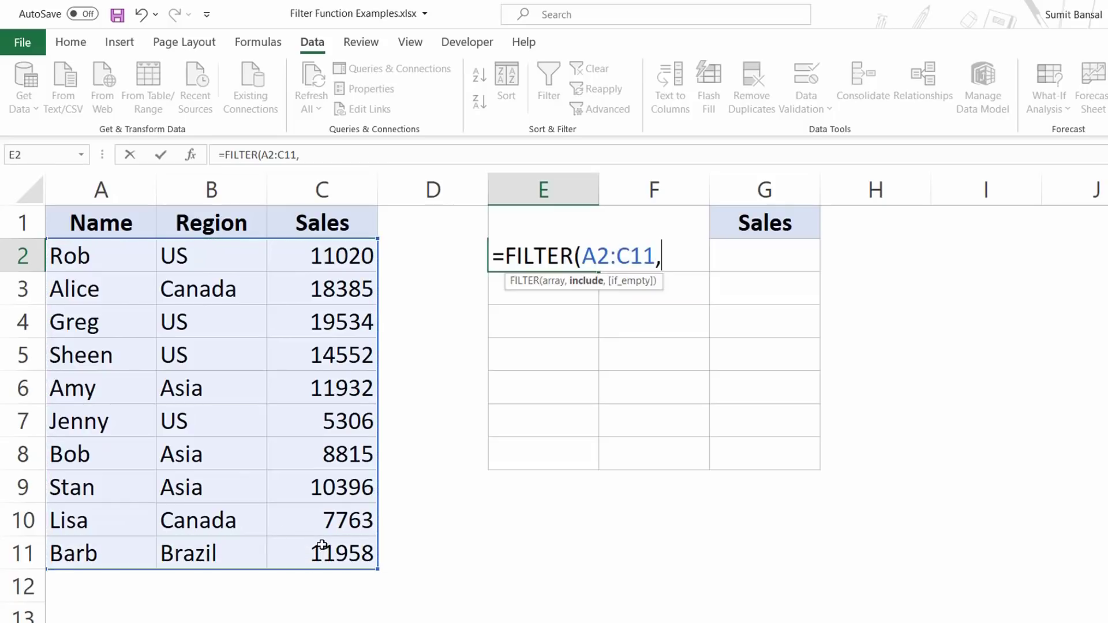
left_click_drag(317, 261, 335, 543)
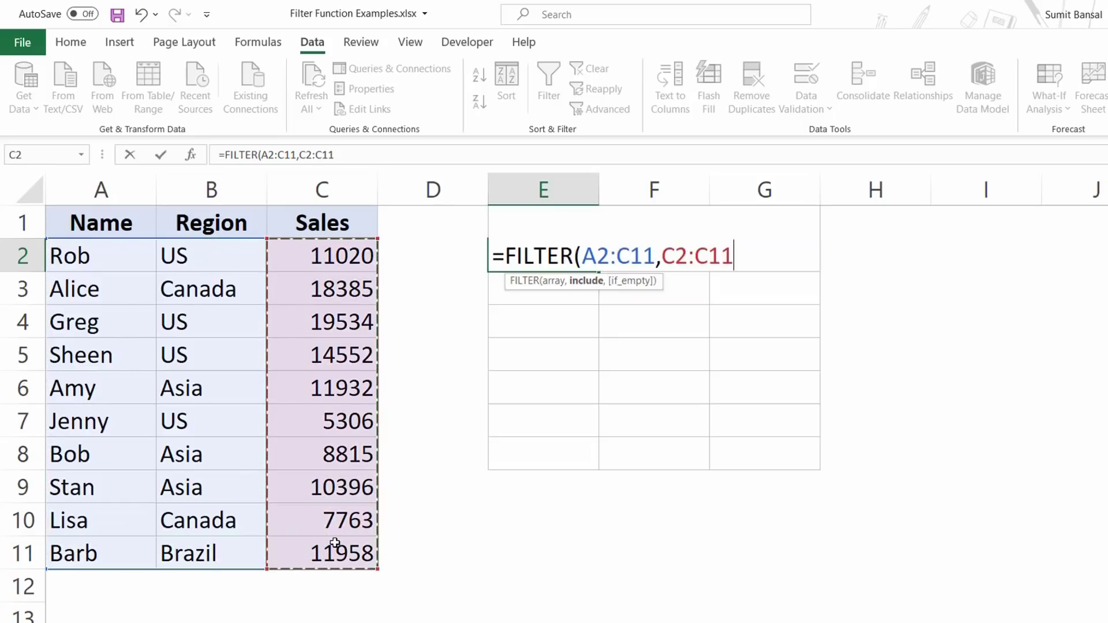
type(">10000")
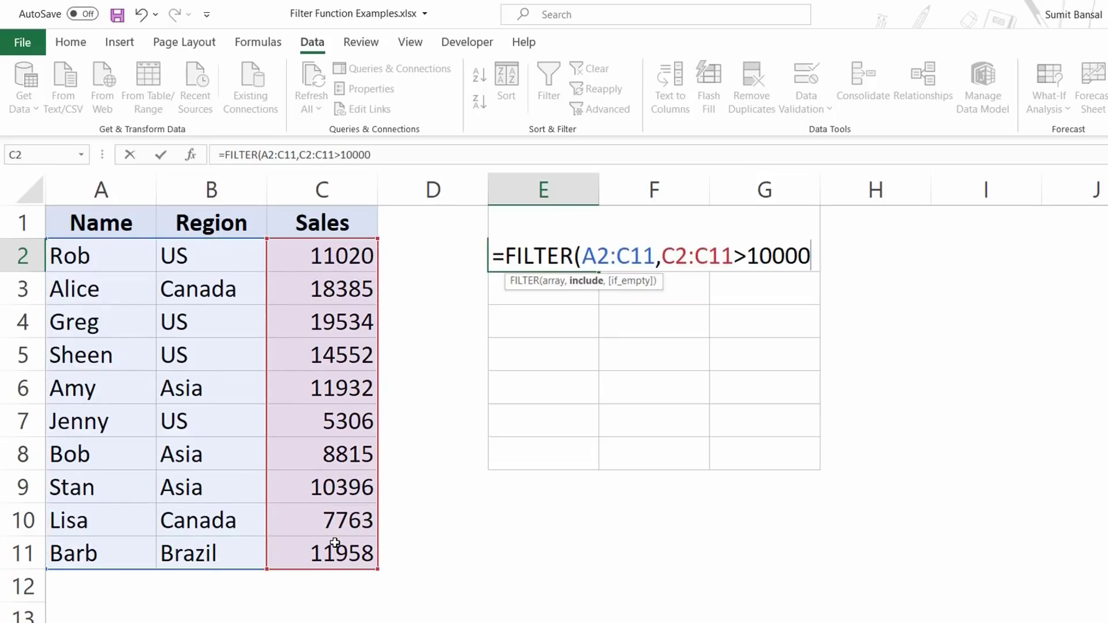
key("Return")
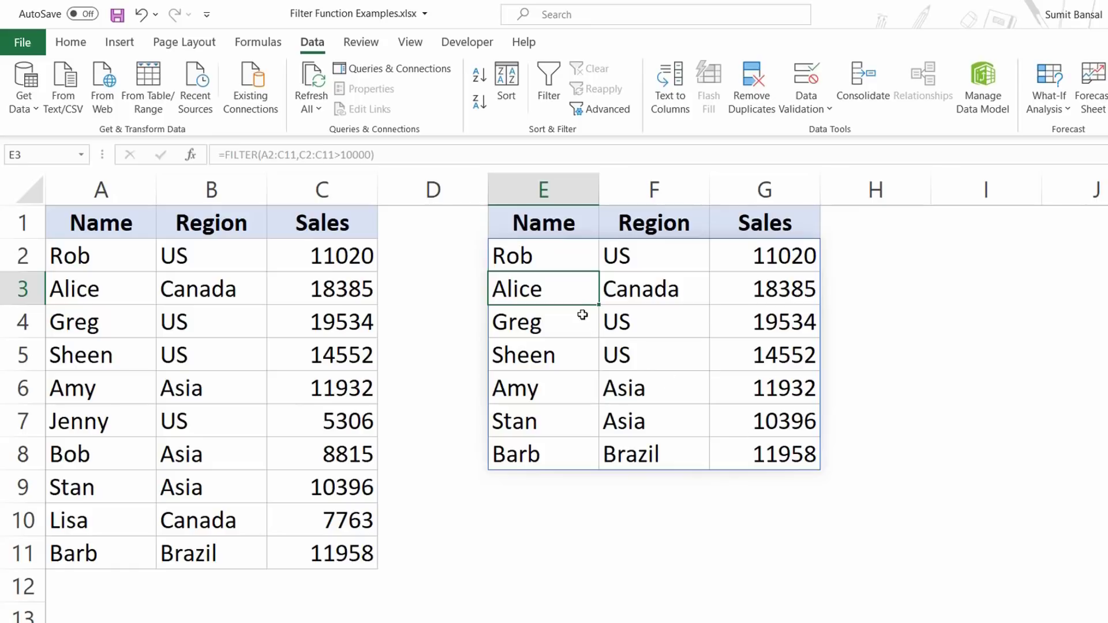
- Reopen the E2 formula and insert an opening SORT function around the FILTER function
left_click(569, 261)
key("F2")
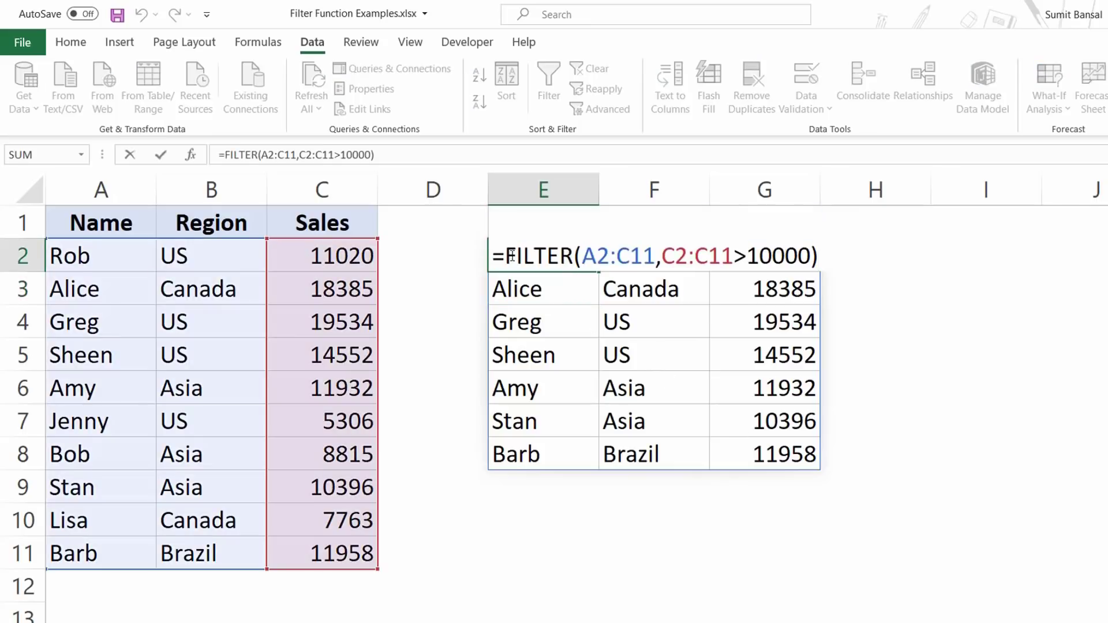
left_click(505, 256)
type("SORT")
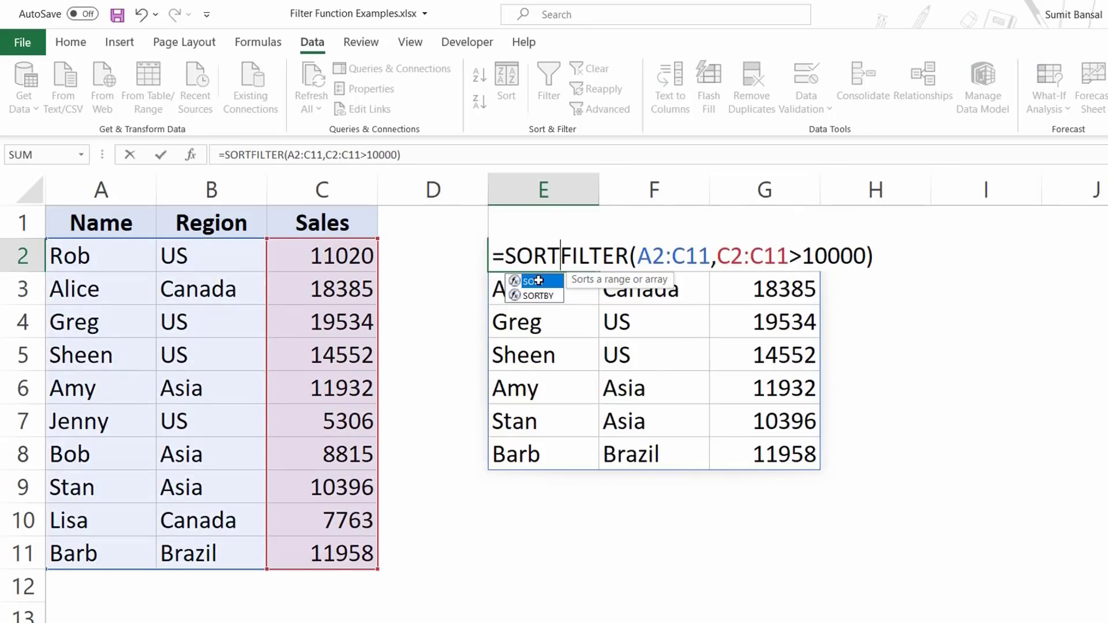
type("(")
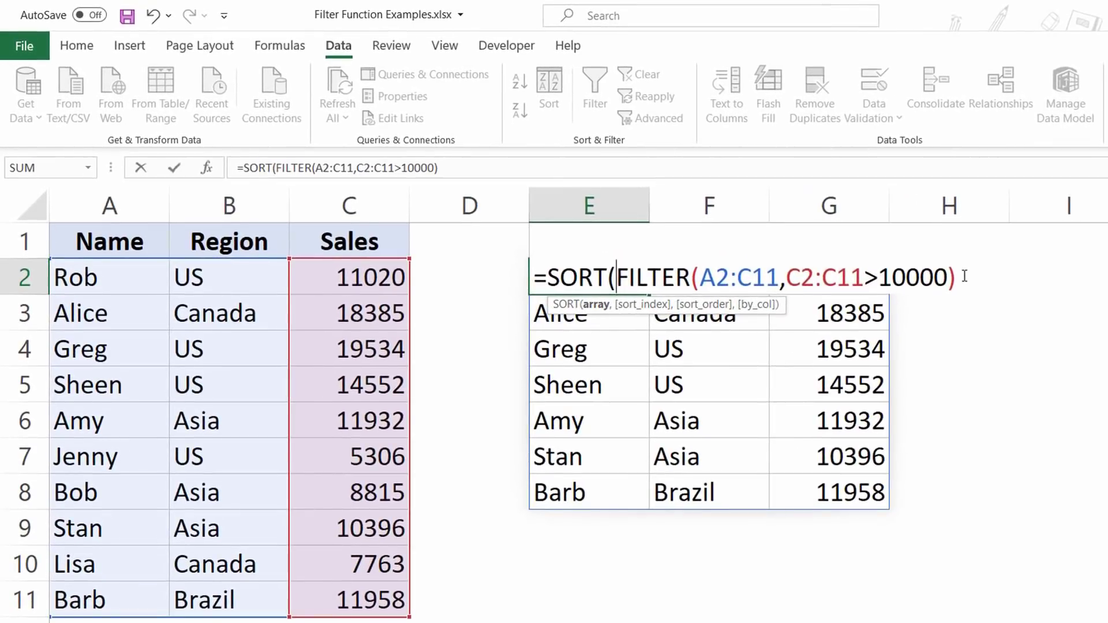
- Complete the SORT function with sort index 3 and sort order -1, and enter the formula to sort by descending sales
left_click(965, 277)
type(",")
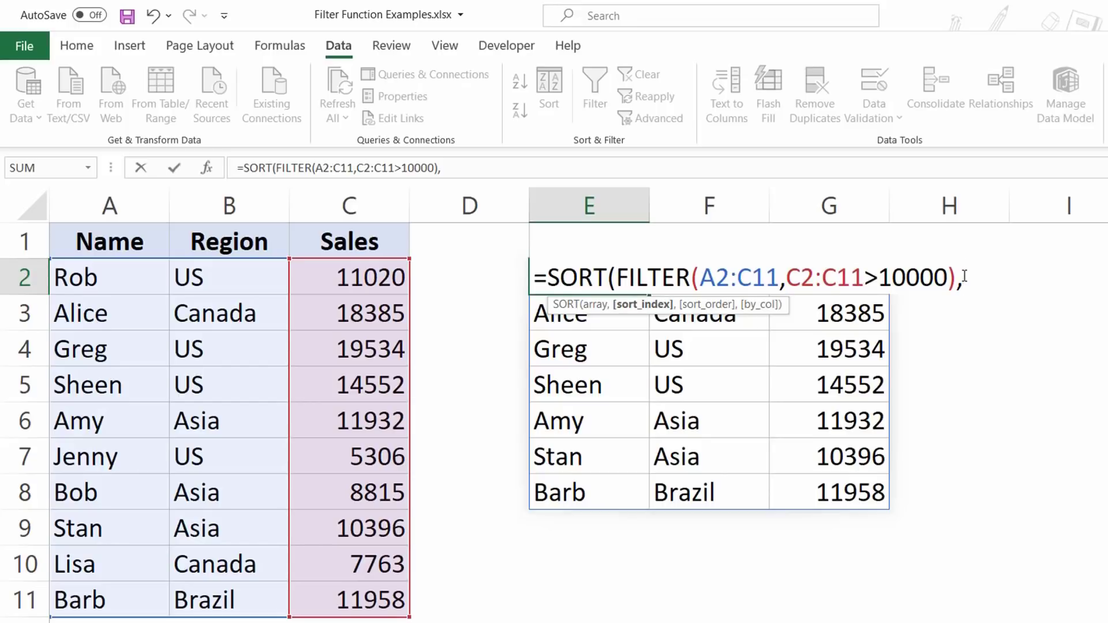
type("3,")
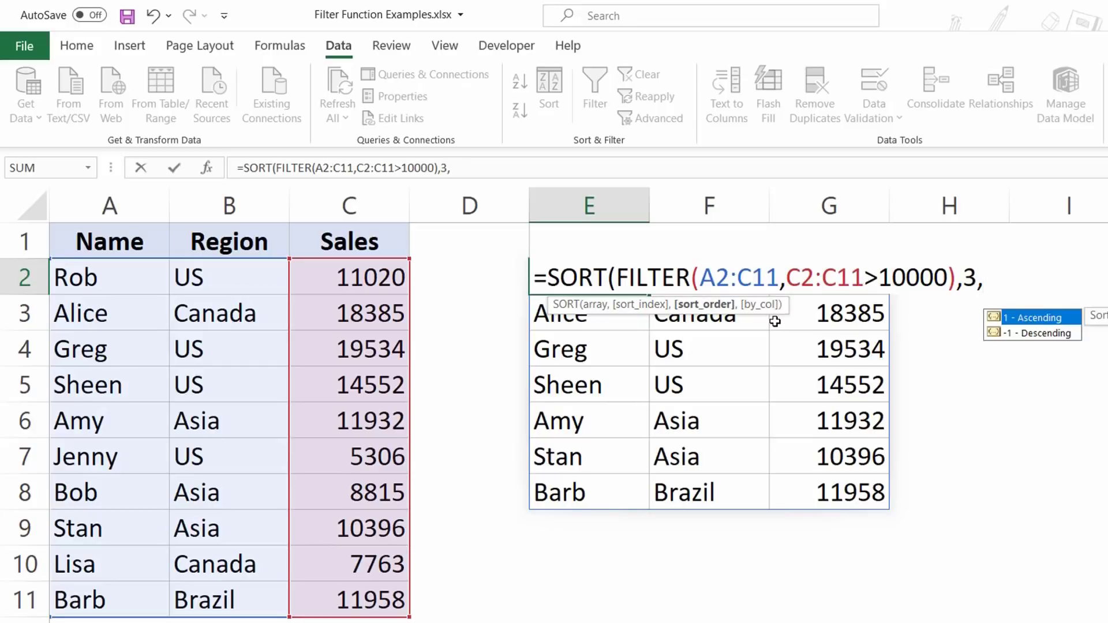
type("-1")
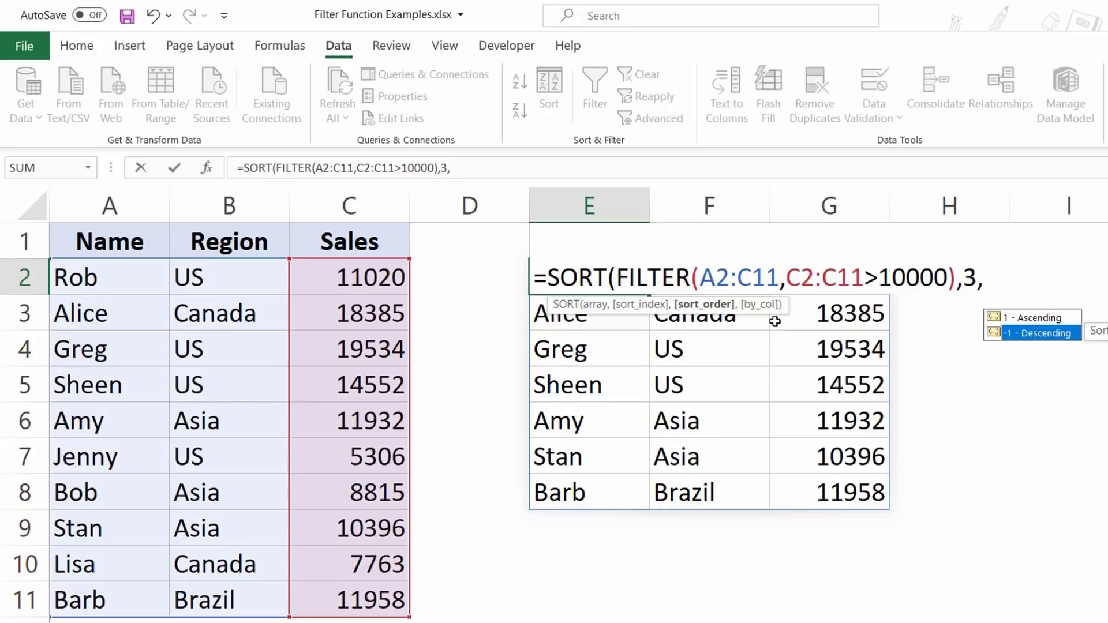
type(")")
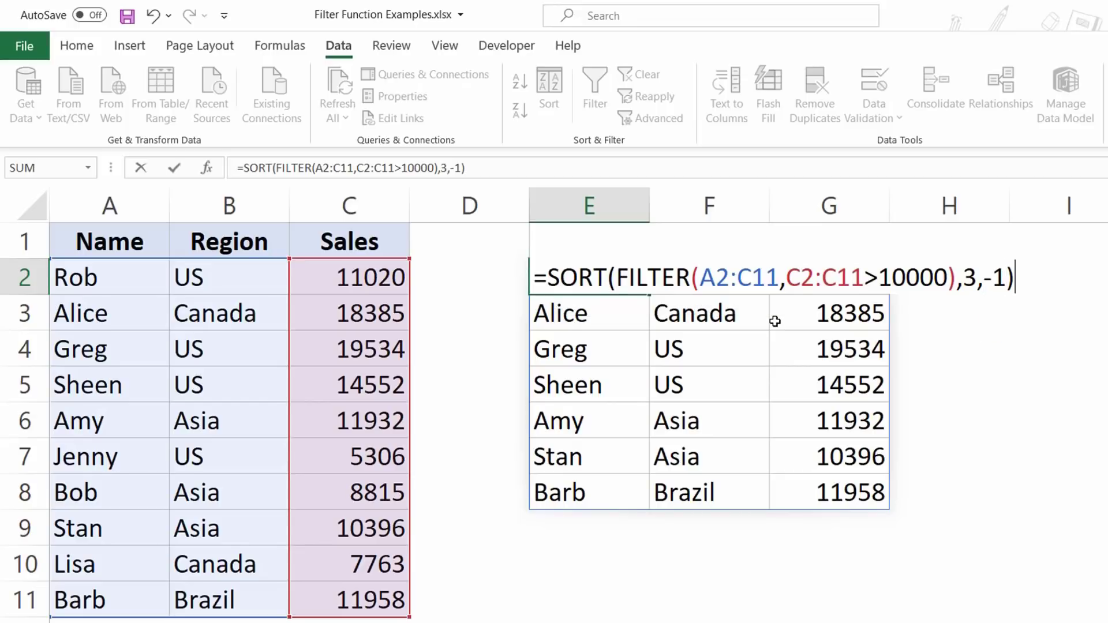
key("Return")
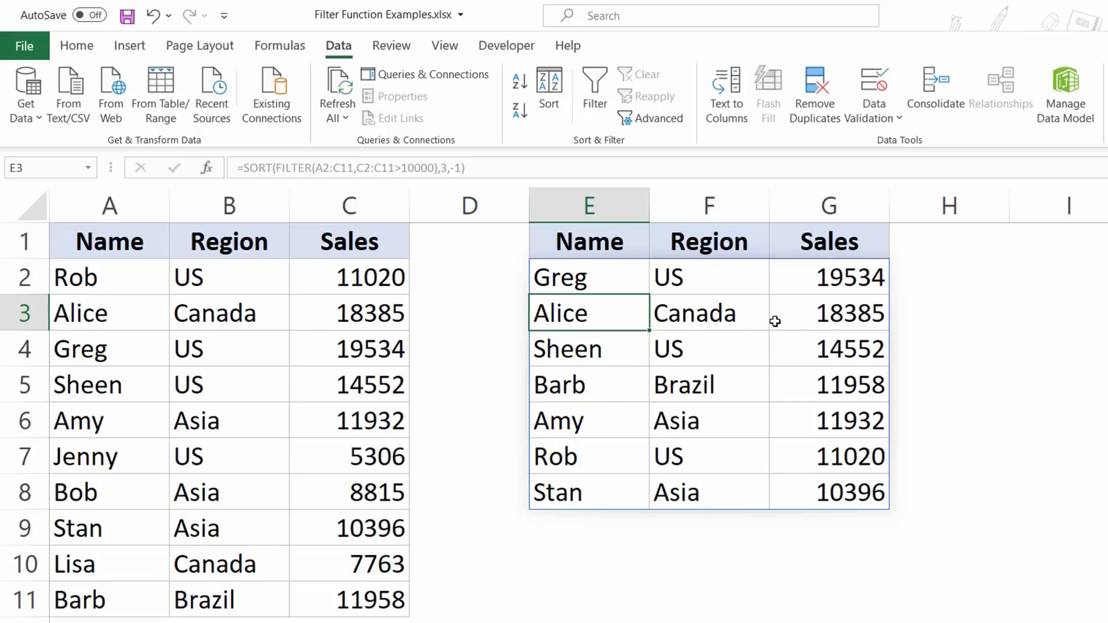